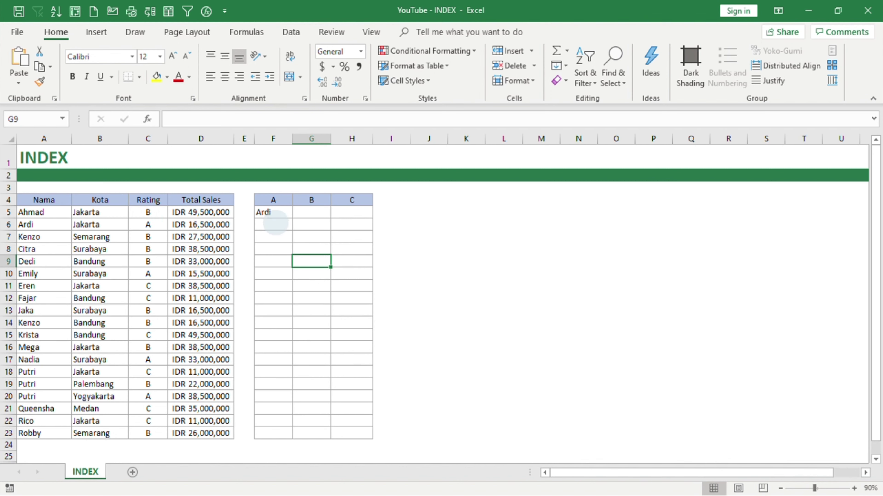
Enter the formula =INDEX(A5:A23,5) in cell F5 to return the fifth entry of the Nama column.
{"action": "left_click", "coordinate": [275, 212]}
{"action": "left_click_drag", "start_coordinate": [292, 218], "coordinate": [382, 438]}
{"action": "left_click_drag", "start_coordinate": [275, 250], "coordinate": [274, 259]}
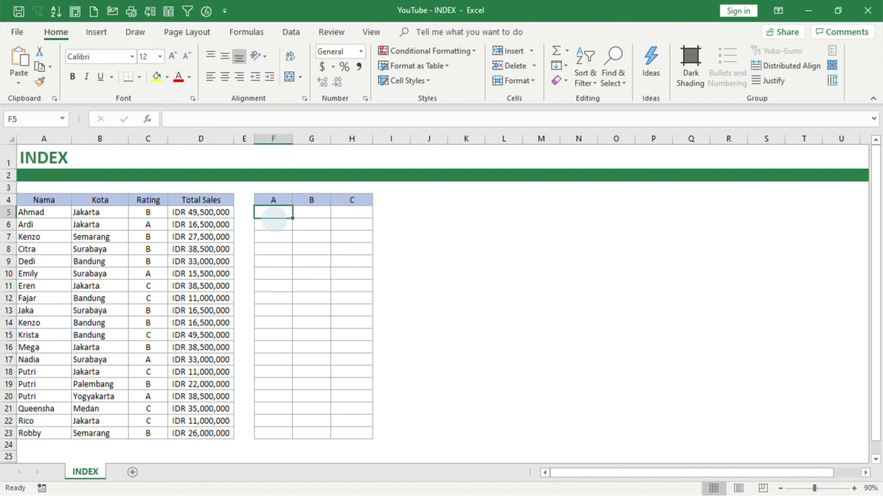
{"action": "type", "text": "="}
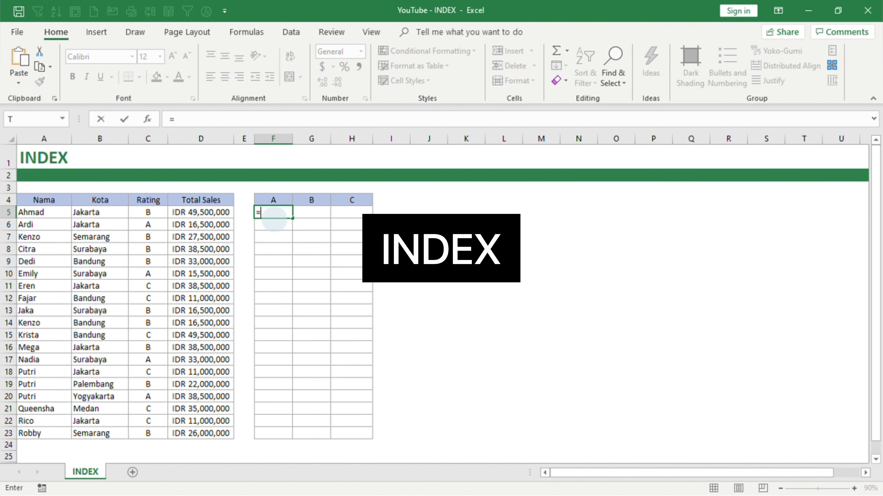
{"action": "type", "text": "index"}
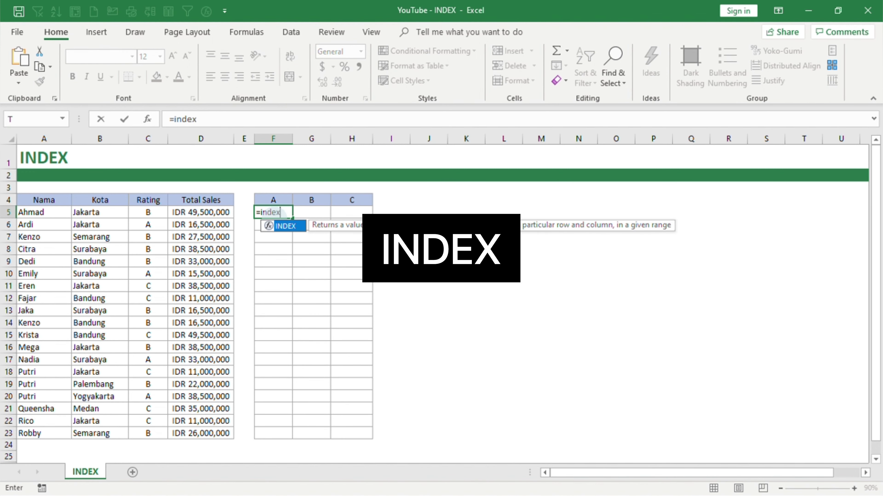
{"action": "type", "text": "("}
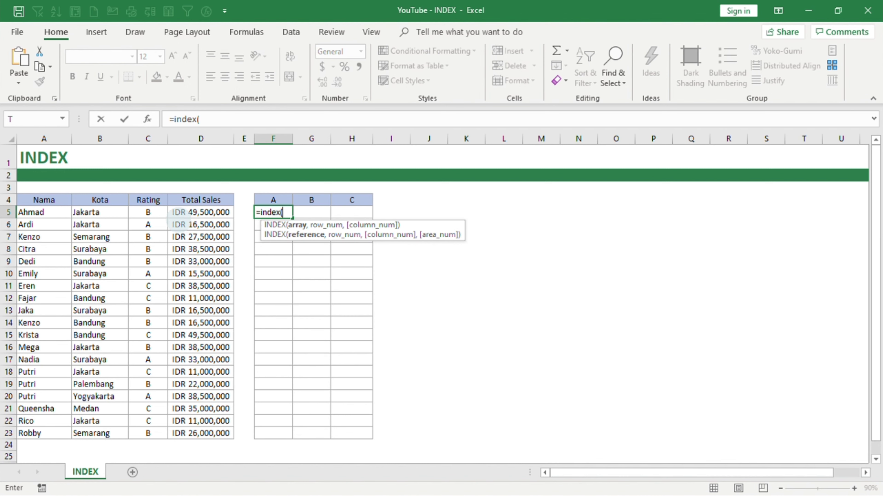
{"action": "left_click_drag", "start_coordinate": [44, 213], "coordinate": [54, 429]}
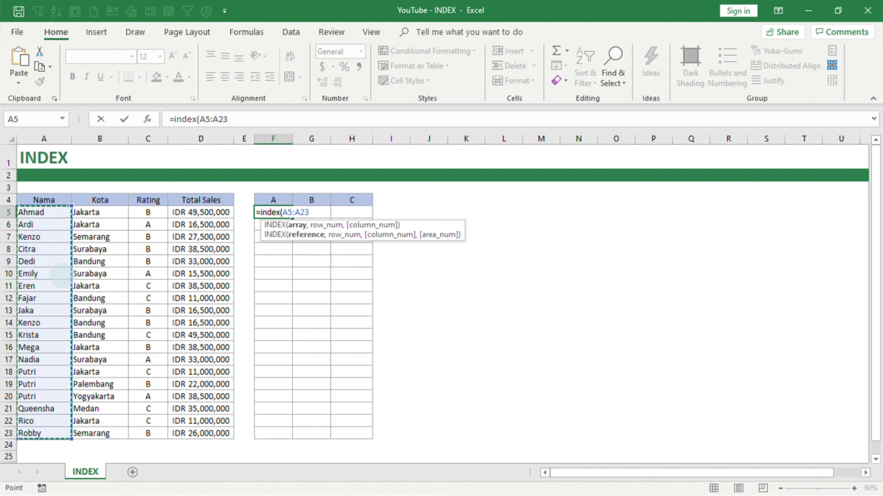
{"action": "type", "text": ","}
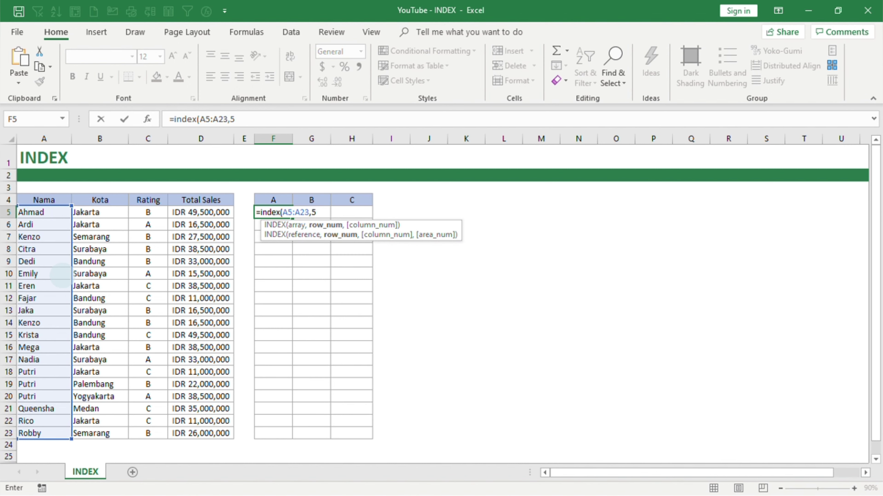
{"action": "type", "text": "5)"}
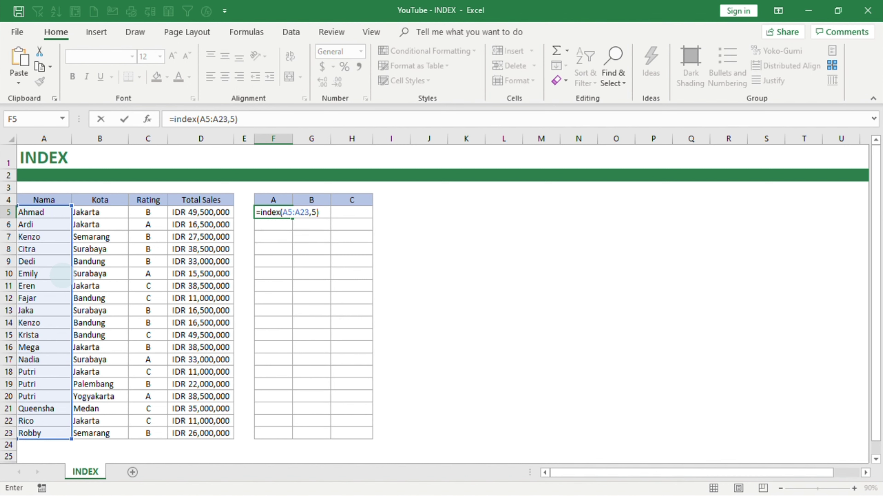
{"action": "key", "text": "Return"}
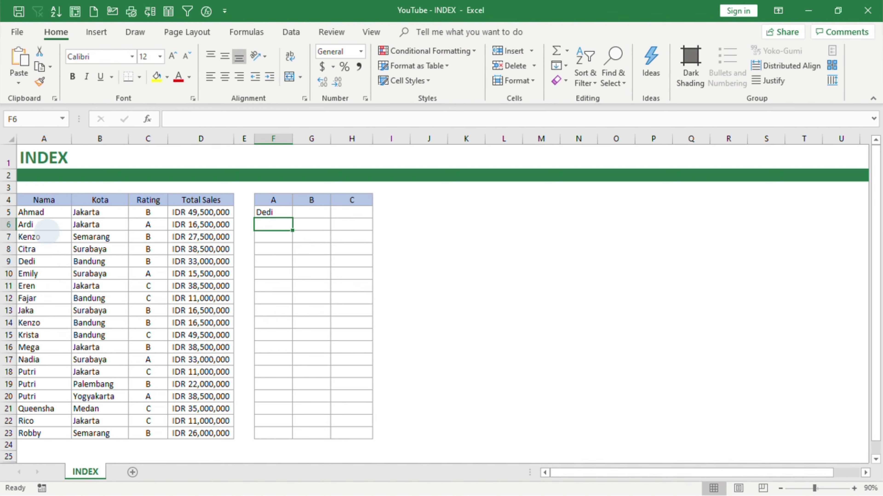
Count down the Nama column from A5 to its fifth entry and review the row number in the F5 formula.
{"action": "left_click", "coordinate": [35, 211]}
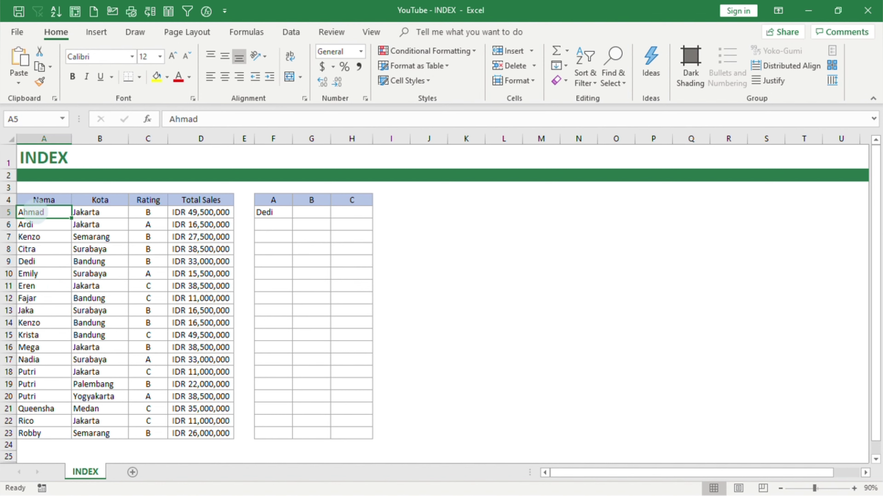
{"action": "key", "text": "Down"}
{"action": "key", "text": "Down"}
{"action": "key", "text": "Down"}
{"action": "key", "text": "Down"}
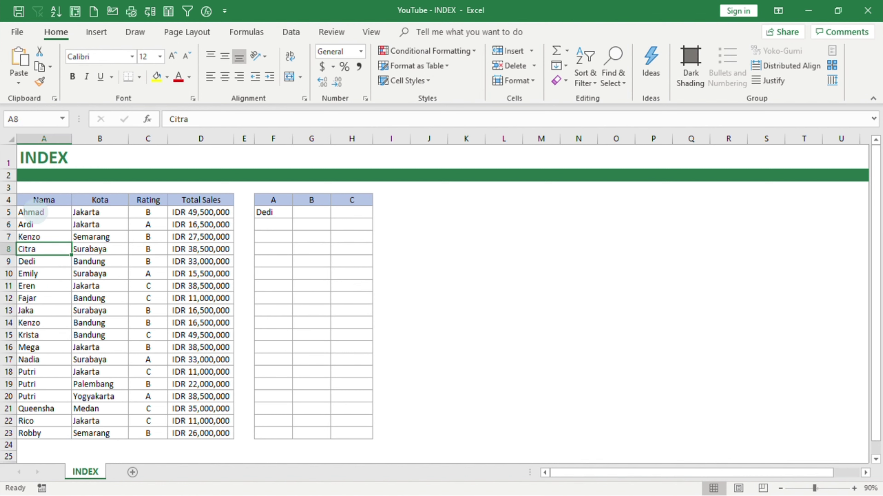
{"action": "left_click", "coordinate": [273, 212]}
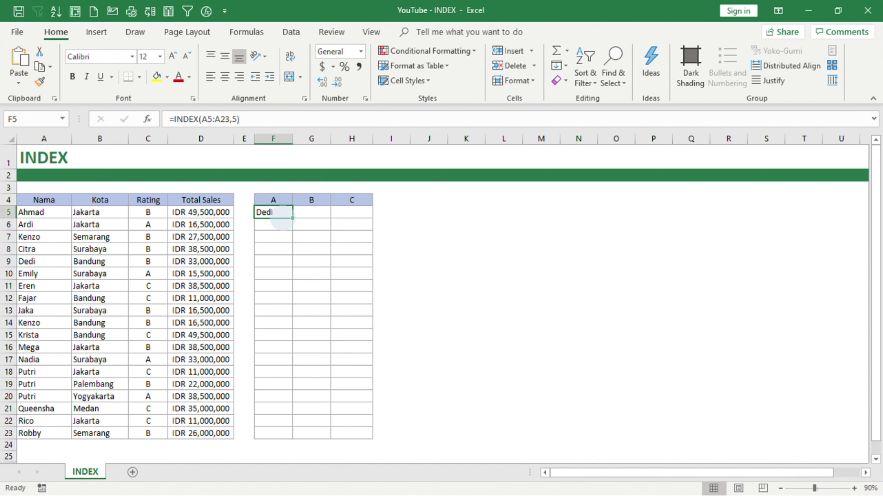
{"action": "left_click", "coordinate": [274, 224]}
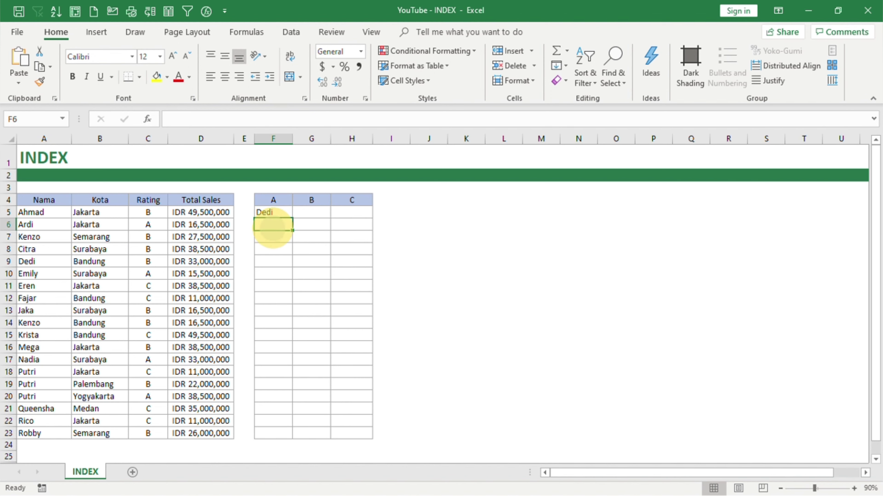
{"action": "left_click", "coordinate": [272, 210]}
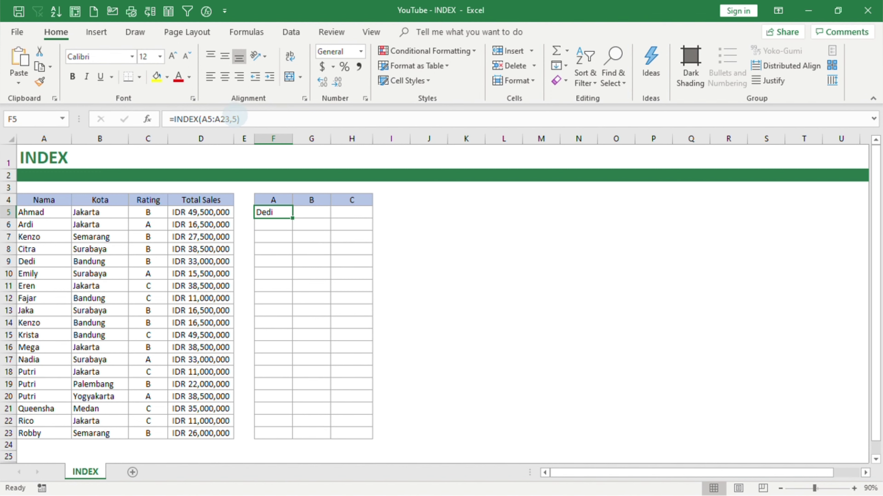
{"action": "left_click", "coordinate": [240, 118]}
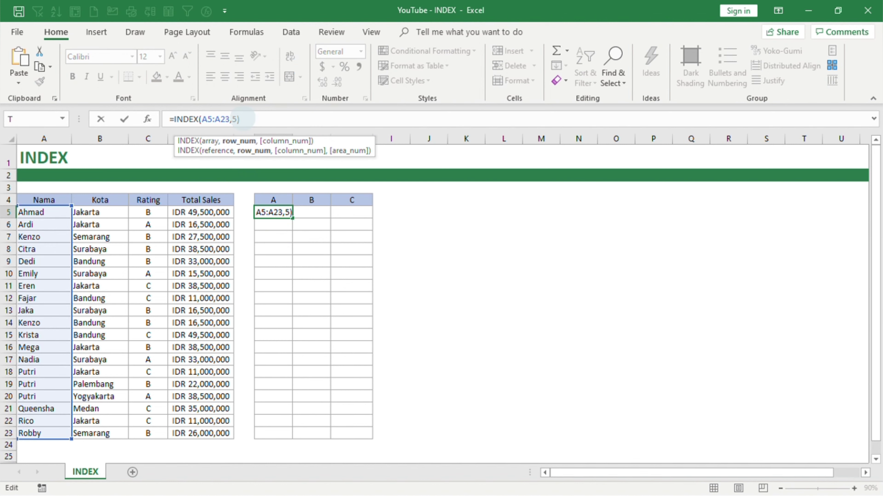
{"action": "key", "text": "Escape"}
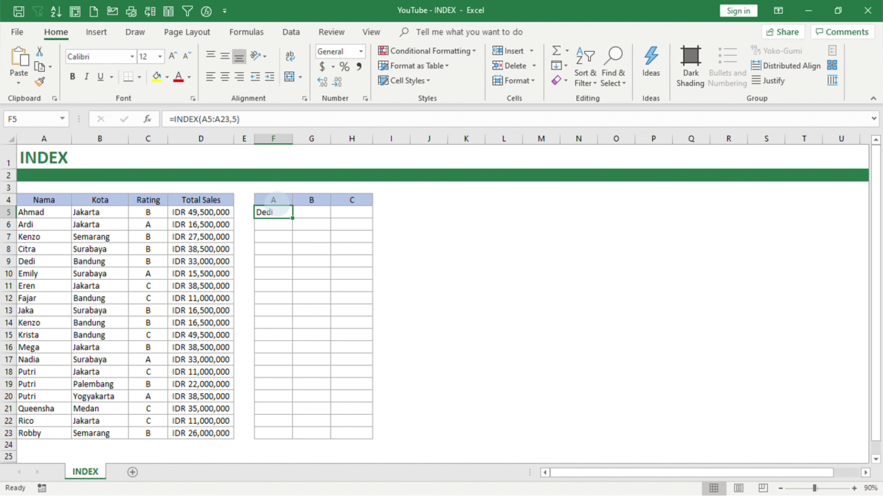
Change the row number in the F5 INDEX formula to 2, matching the first row with rating A.
{"action": "left_click", "coordinate": [150, 224]}
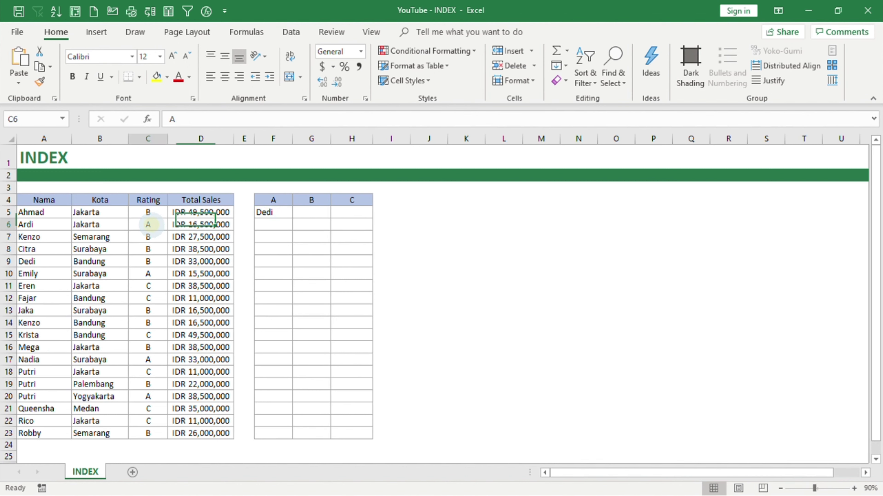
{"action": "left_click", "coordinate": [276, 212]}
{"action": "left_click", "coordinate": [233, 119]}
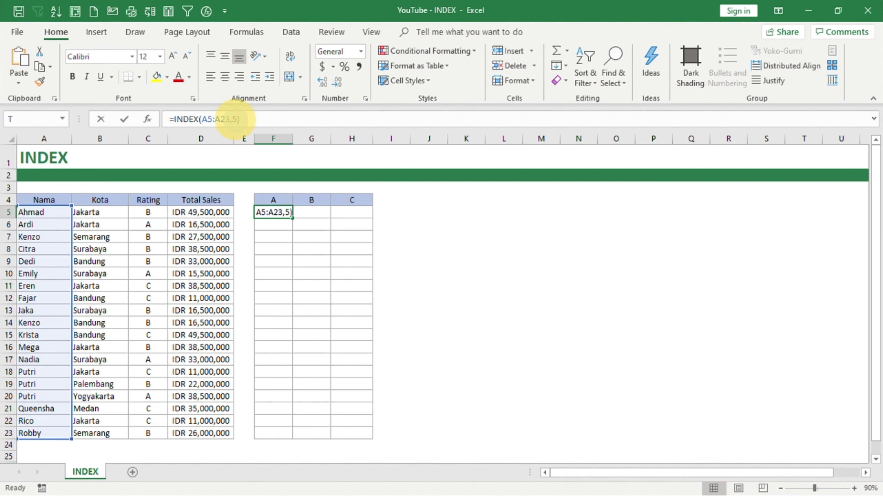
{"action": "key", "text": "Delete"}
{"action": "type", "text": "2"}
{"action": "key", "text": "Return"}
Enter the formula =INDEX(A5:A23,6) in cell F6 to return the sixth entry of the Nama column.
{"action": "left_click", "coordinate": [274, 215]}
{"action": "key", "text": "ctrl+c"}
{"action": "left_click", "coordinate": [277, 226]}
{"action": "left_click", "coordinate": [278, 226]}
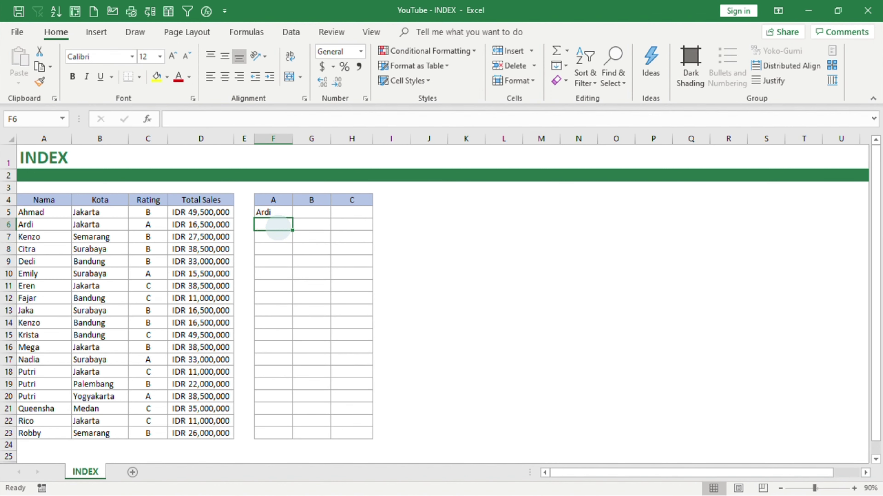
{"action": "type", "text": "=index("}
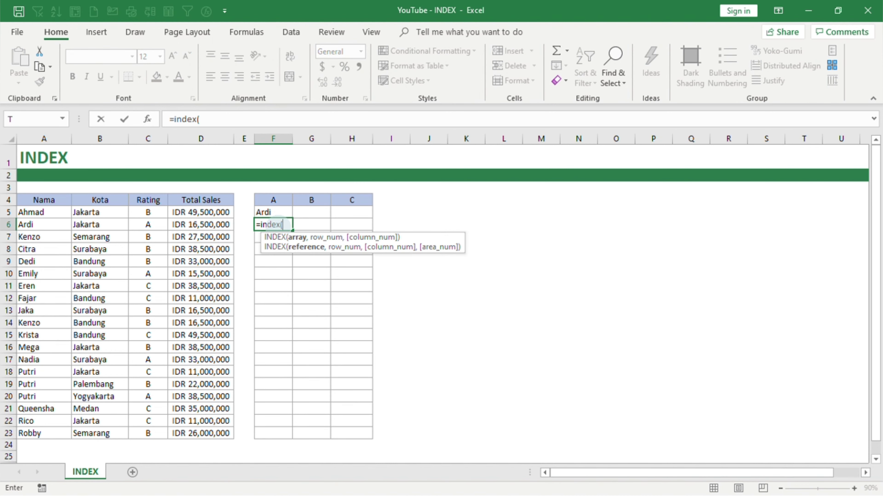
{"action": "left_click_drag", "start_coordinate": [35, 211], "coordinate": [58, 430]}
{"action": "type", "text": ","}
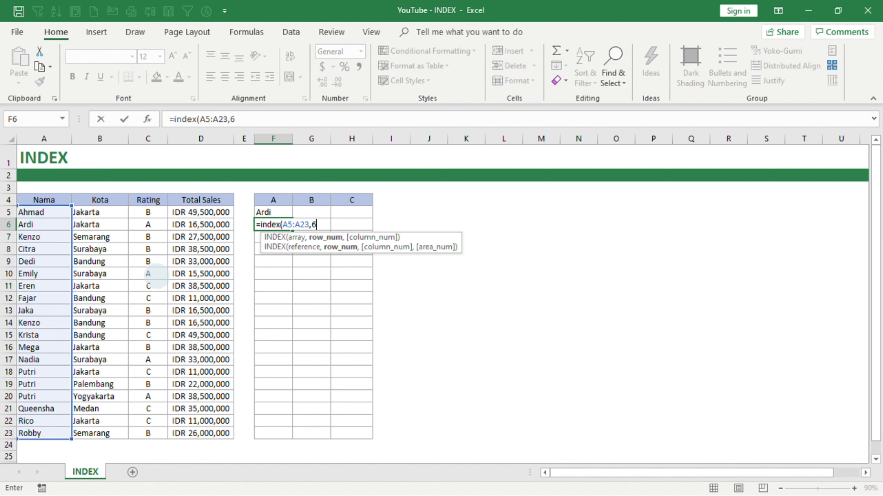
{"action": "type", "text": "6)"}
{"action": "key", "text": "Return"}
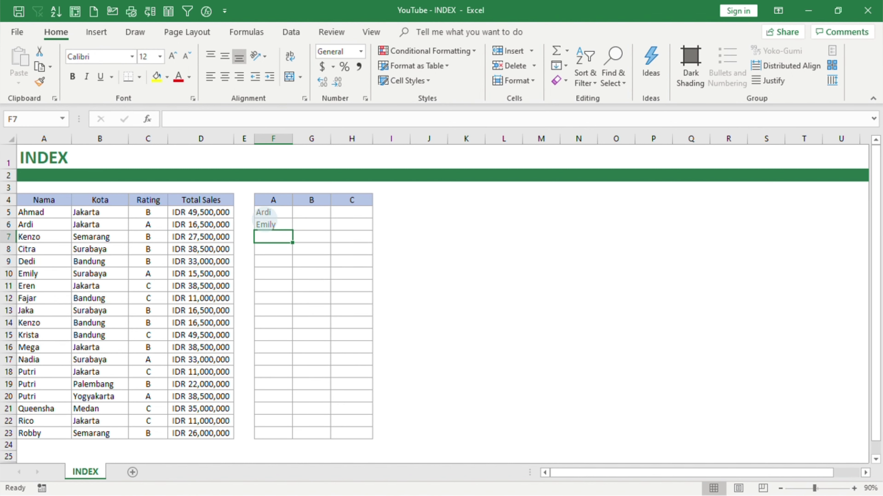
Compare the F5 formula with the A ratings in C6 and C10, and examine the result columns under headers A and B.
{"action": "left_click", "coordinate": [276, 212]}
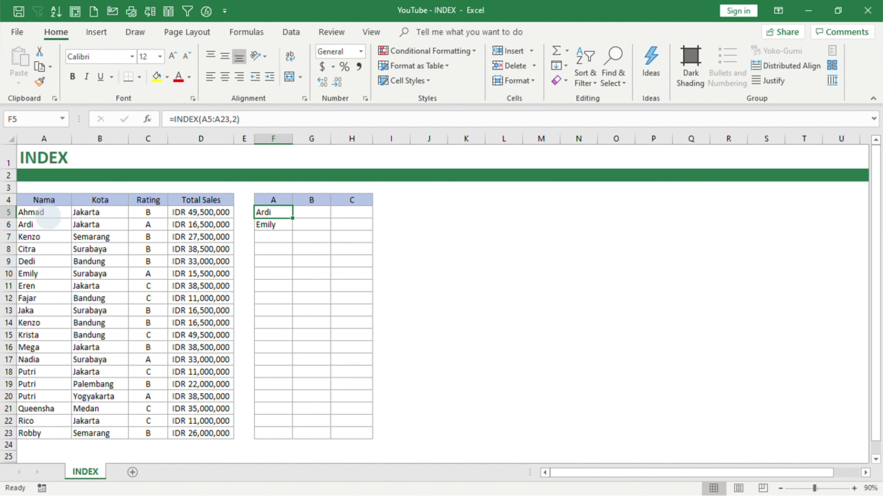
{"action": "left_click", "coordinate": [148, 224]}
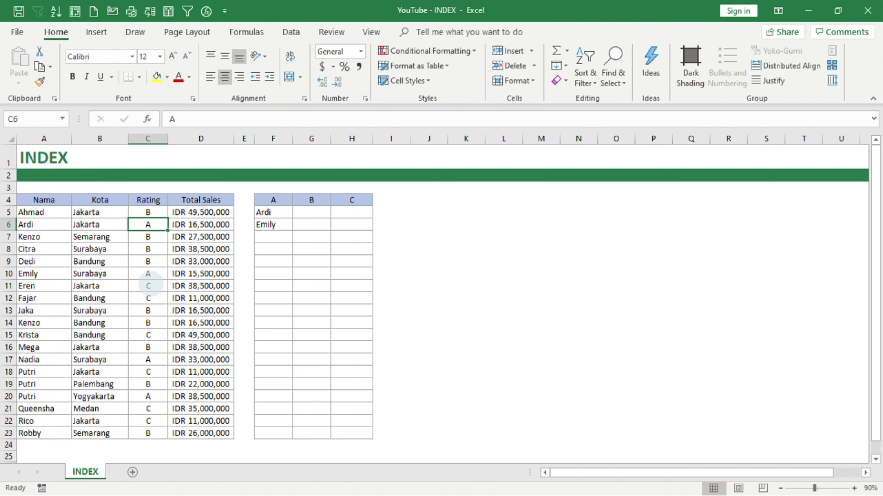
{"action": "left_click", "coordinate": [149, 273]}
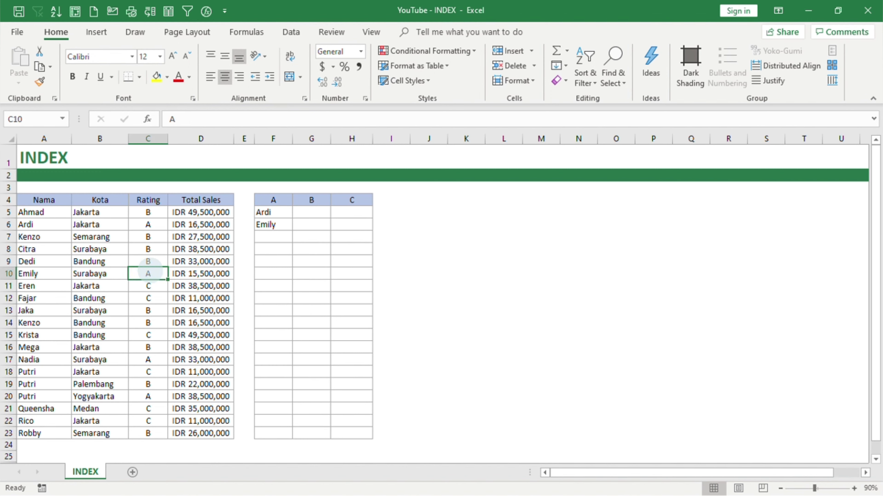
{"action": "left_click", "coordinate": [278, 211]}
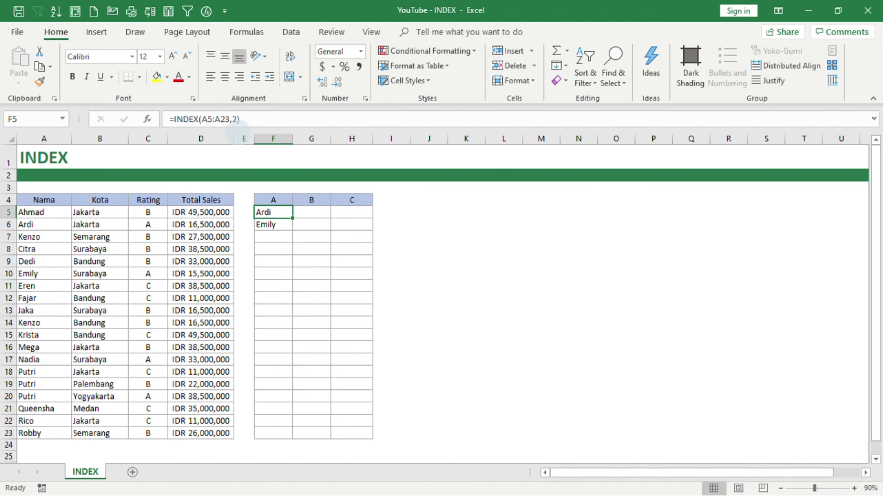
{"action": "left_click", "coordinate": [391, 212]}
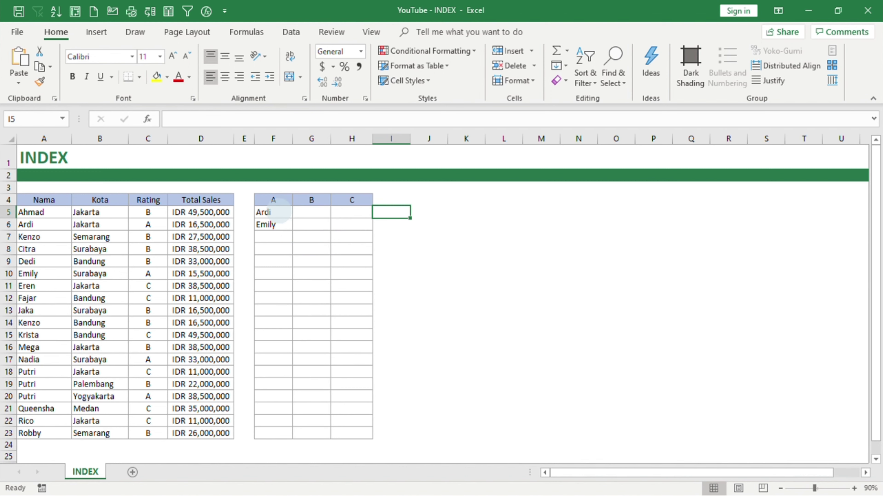
{"action": "left_click", "coordinate": [273, 199]}
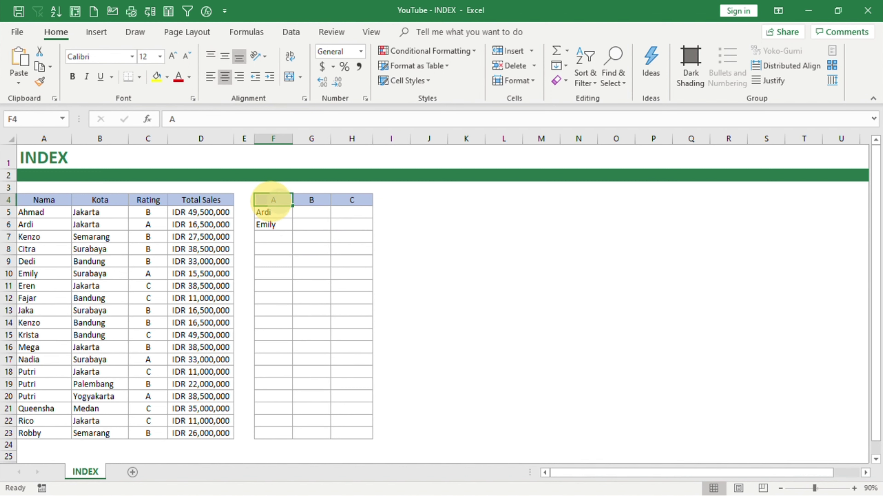
{"action": "left_click", "coordinate": [321, 199]}
{"action": "left_click", "coordinate": [273, 201]}
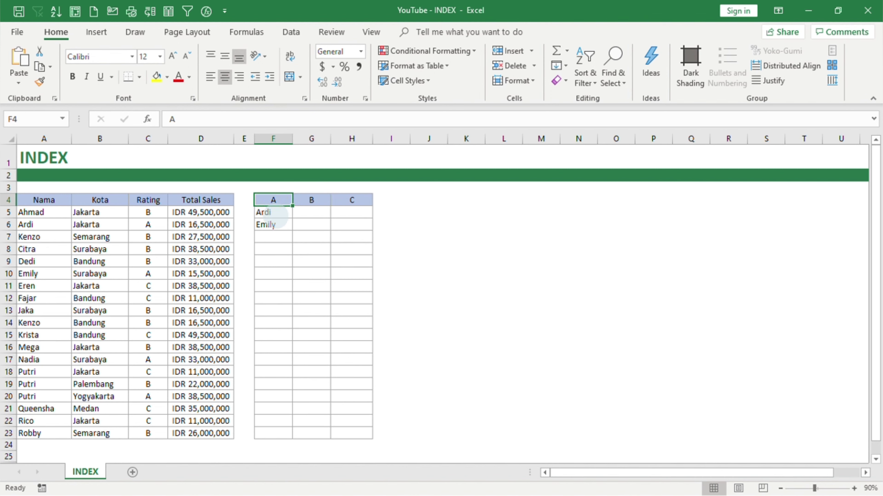
{"action": "left_click_drag", "start_coordinate": [274, 213], "coordinate": [274, 335]}
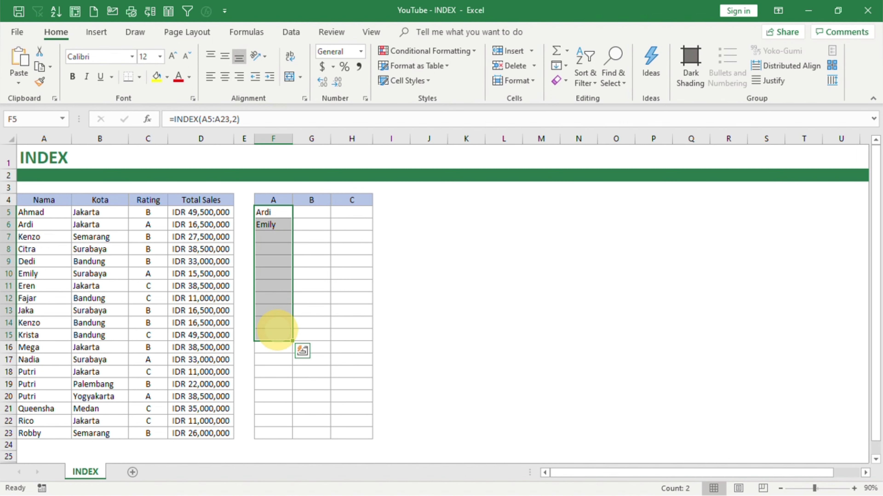
{"action": "left_click_drag", "start_coordinate": [311, 212], "coordinate": [312, 336]}
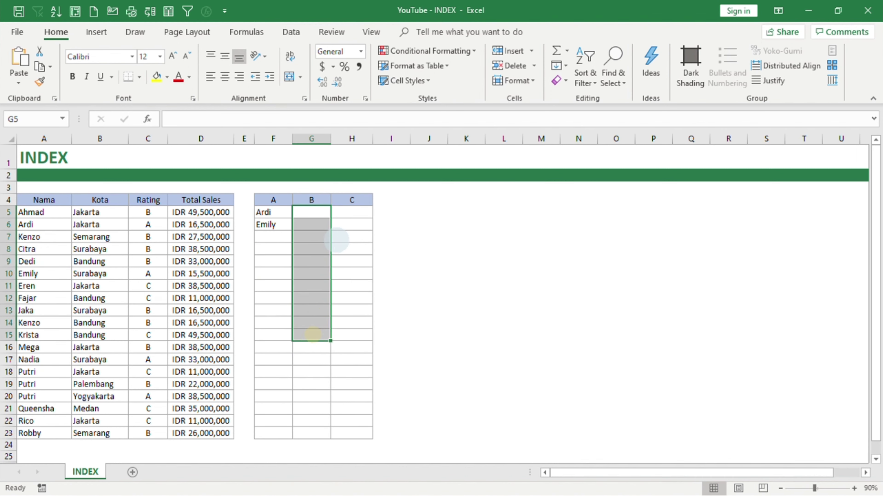
{"action": "left_click", "coordinate": [397, 211]}
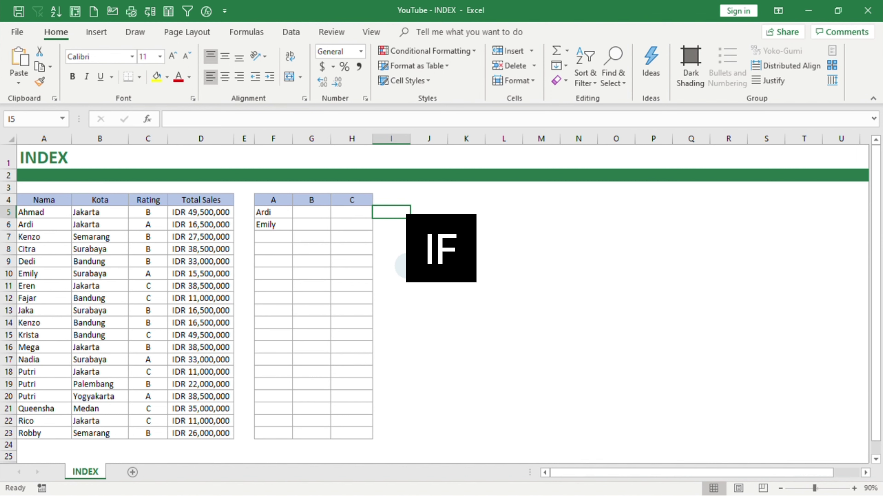
{"action": "left_click", "coordinate": [41, 212]}
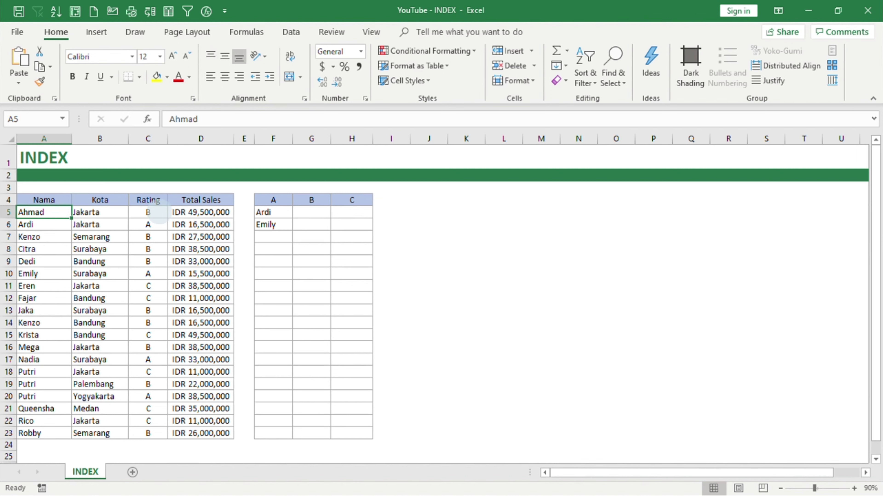
Begin an IF formula in cell I5 that tests whether the rating in C5 equals the header in G4.
{"action": "left_click", "coordinate": [308, 212]}
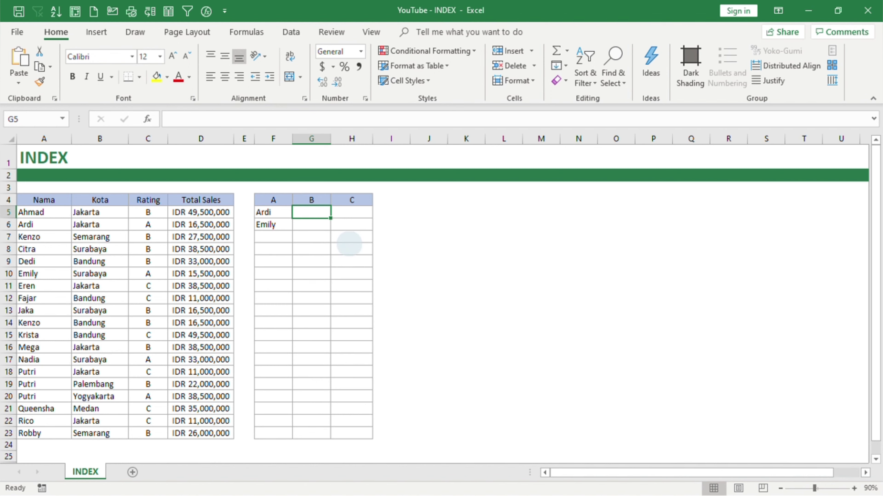
{"action": "key", "text": "Right"}
{"action": "key", "text": "Right"}
{"action": "key", "text": "Right"}
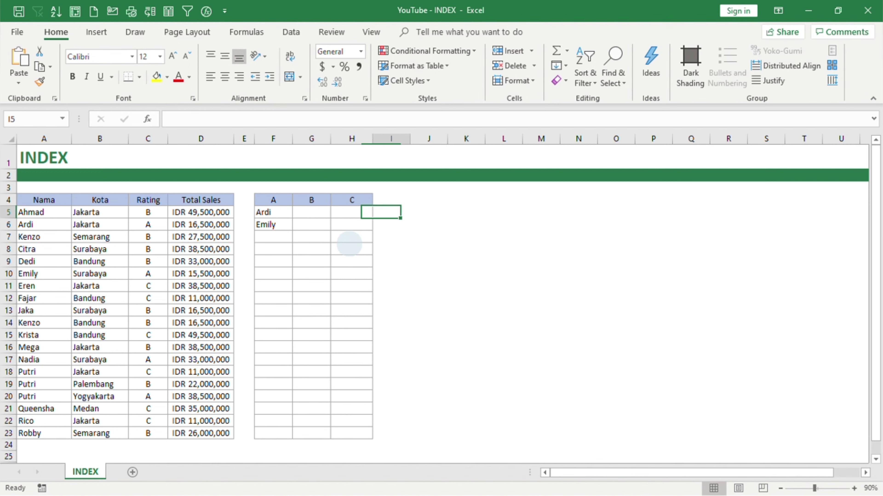
{"action": "key", "text": "Left"}
{"action": "type", "text": "=i"}
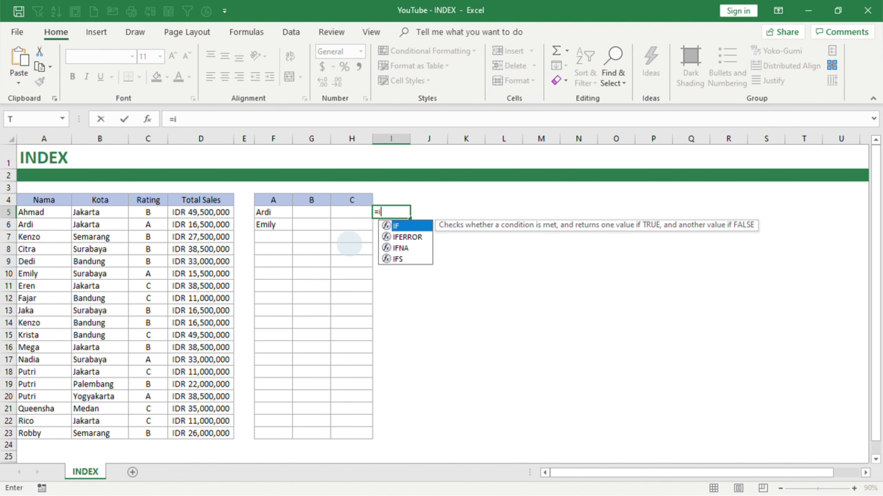
{"action": "type", "text": "f("}
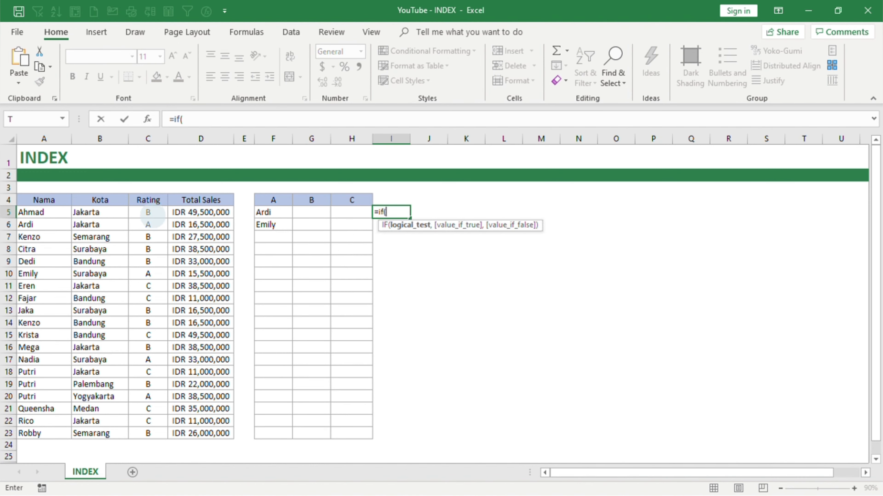
{"action": "left_click", "coordinate": [148, 212]}
{"action": "type", "text": "="}
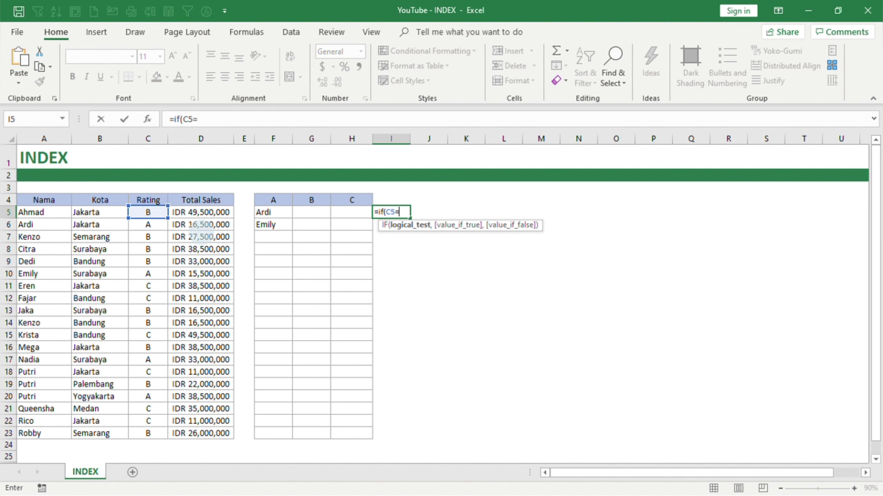
{"action": "left_click", "coordinate": [311, 201]}
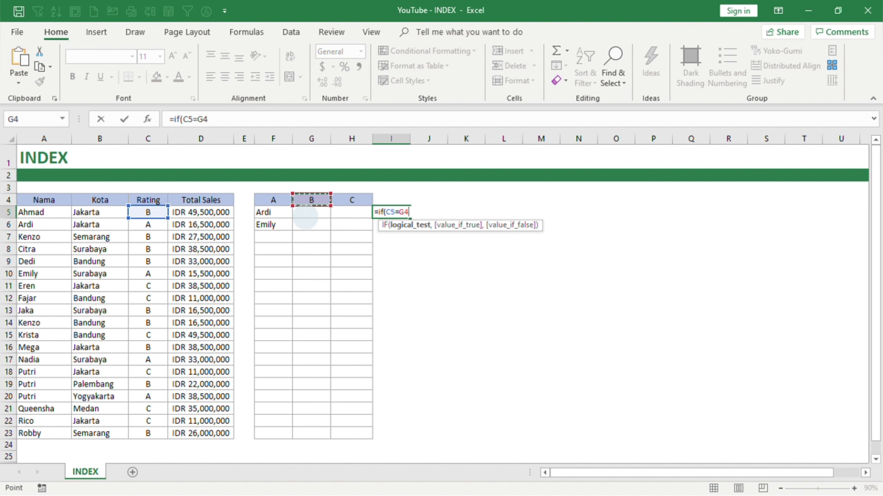
{"action": "type", "text": ","}
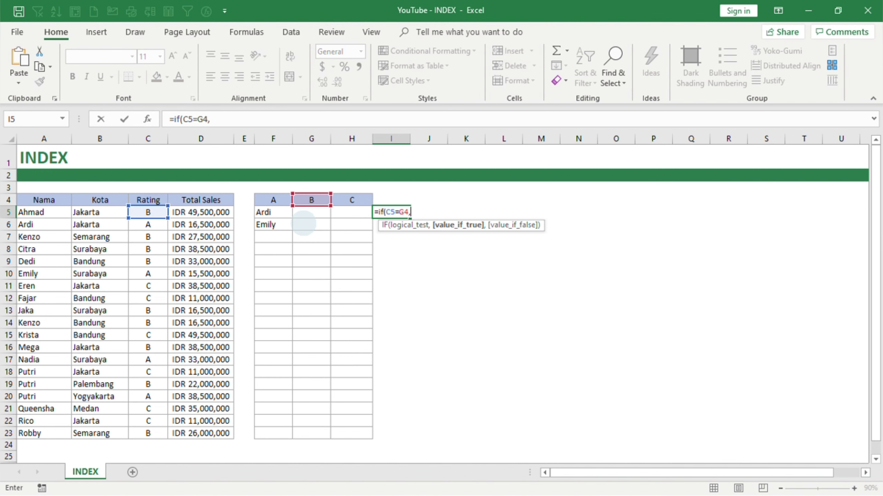
Complete the I5 formula with ROW() as the value if true, giving =IF(C5=G4,ROW()).
{"action": "type", "text": "row"}
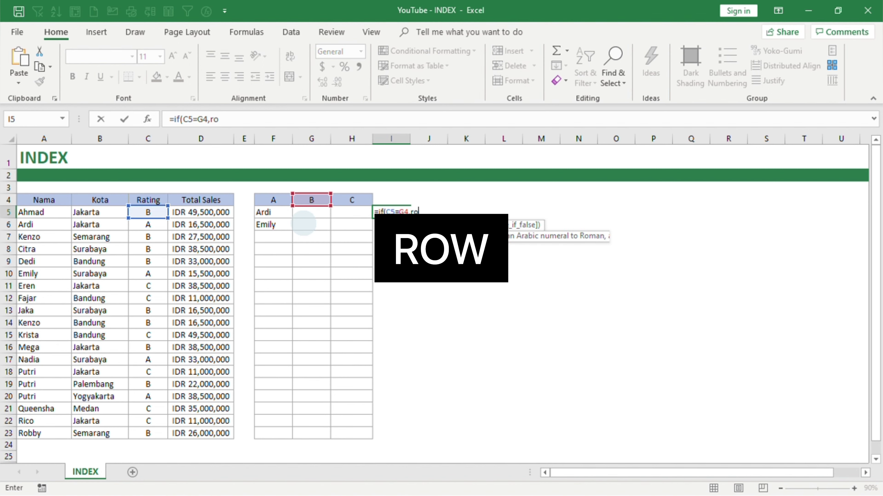
{"action": "type", "text": ")"}
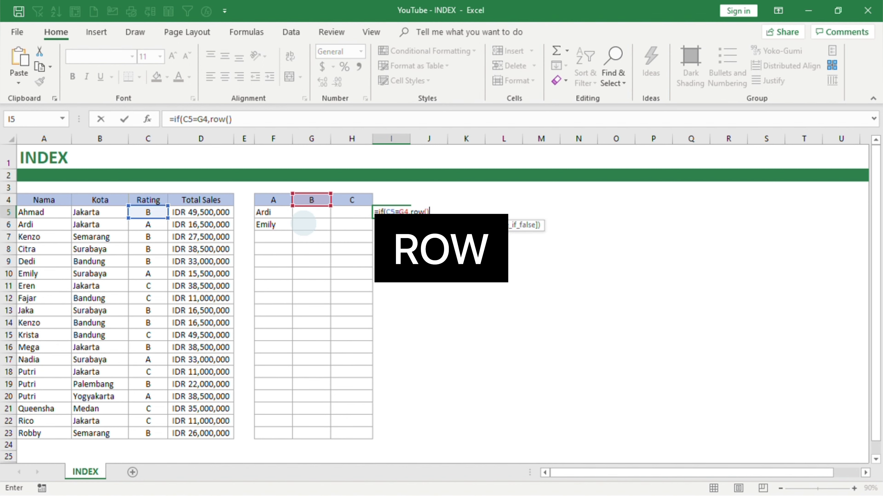
{"action": "type", "text": ")"}
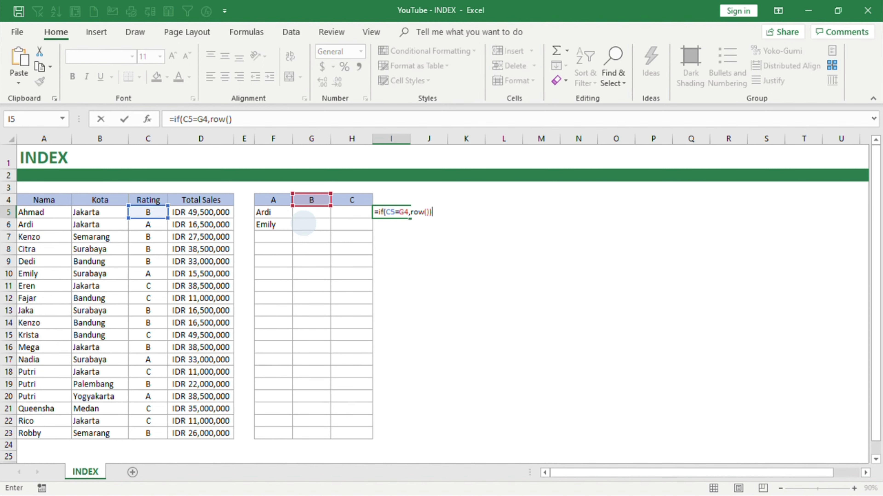
{"action": "key", "text": "Return"}
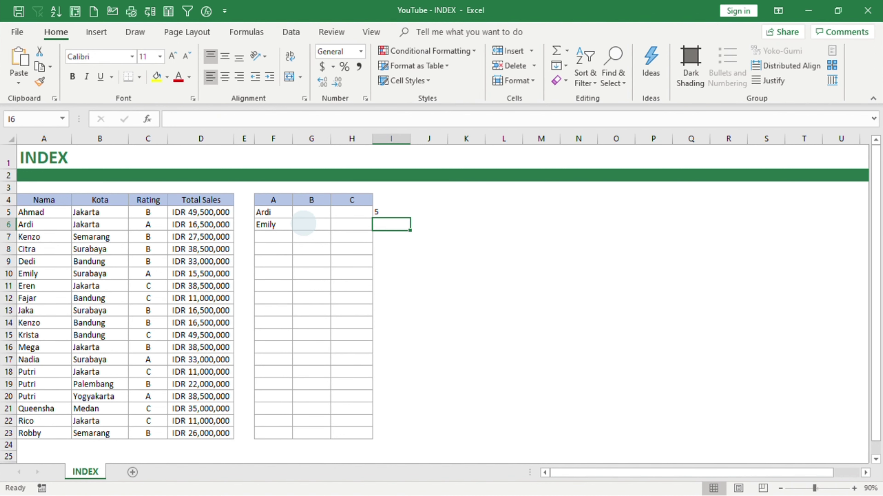
Compare worksheet row 5 and the ROW result in I5 with the row number used by the F5 INDEX formula.
{"action": "left_click", "coordinate": [40, 157]}
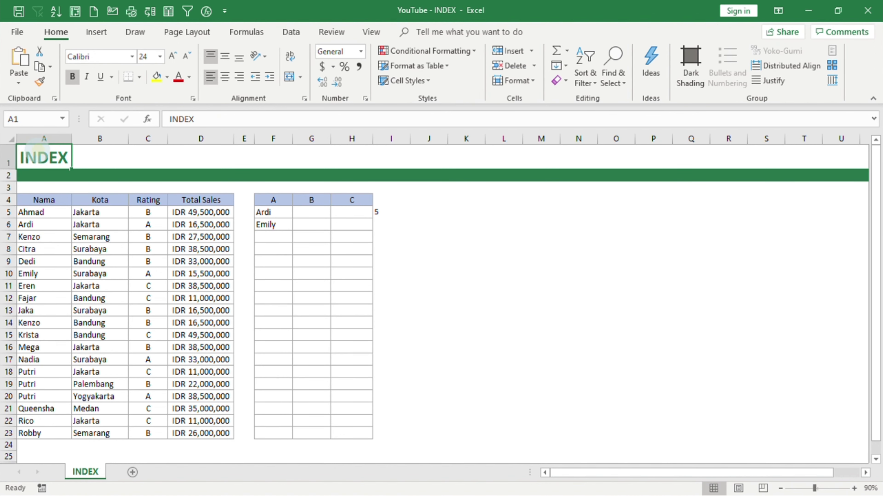
{"action": "left_click", "coordinate": [9, 211]}
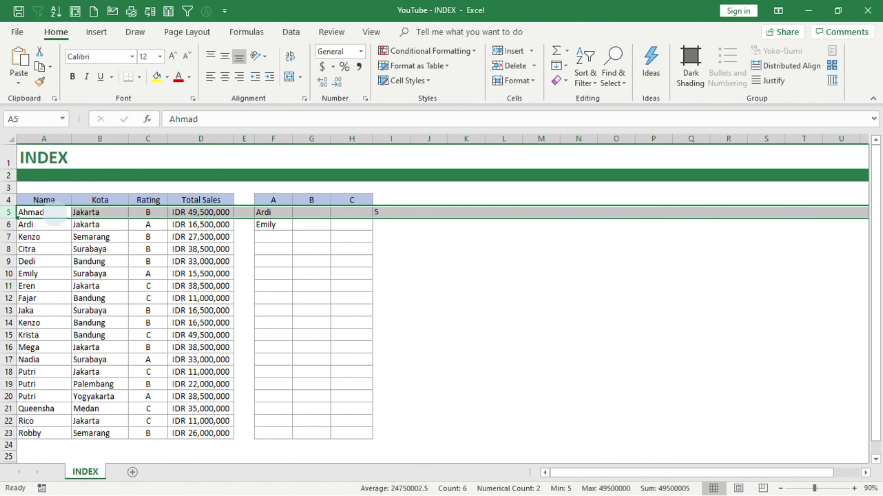
{"action": "left_click", "coordinate": [389, 213]}
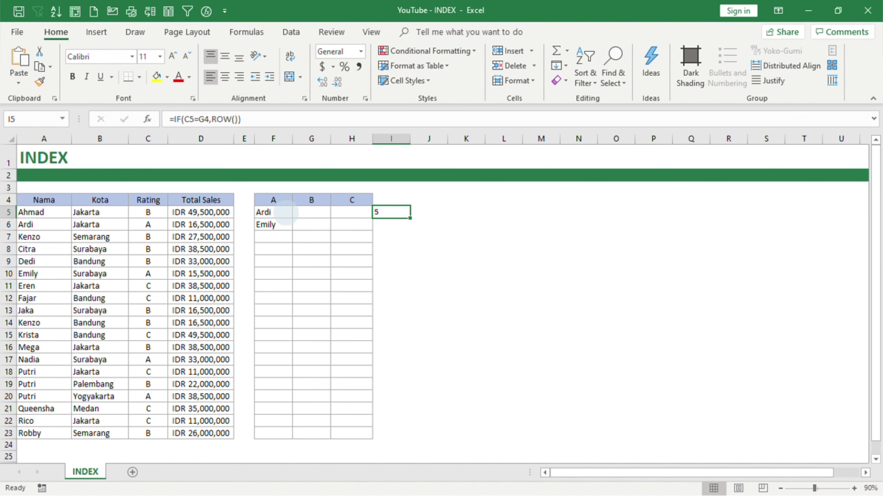
{"action": "left_click", "coordinate": [280, 213]}
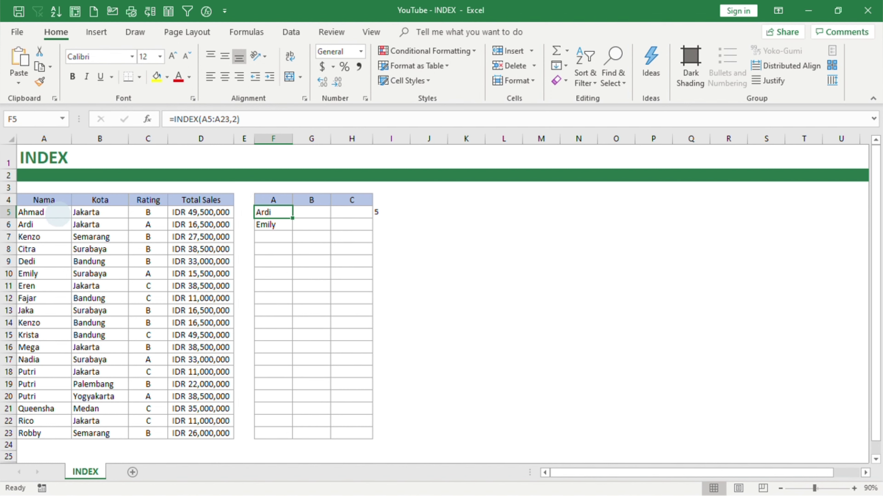
Subtract 4 from ROW() in the I5 formula to make it =IF(C5=G4,ROW()-4).
{"action": "left_click", "coordinate": [380, 212]}
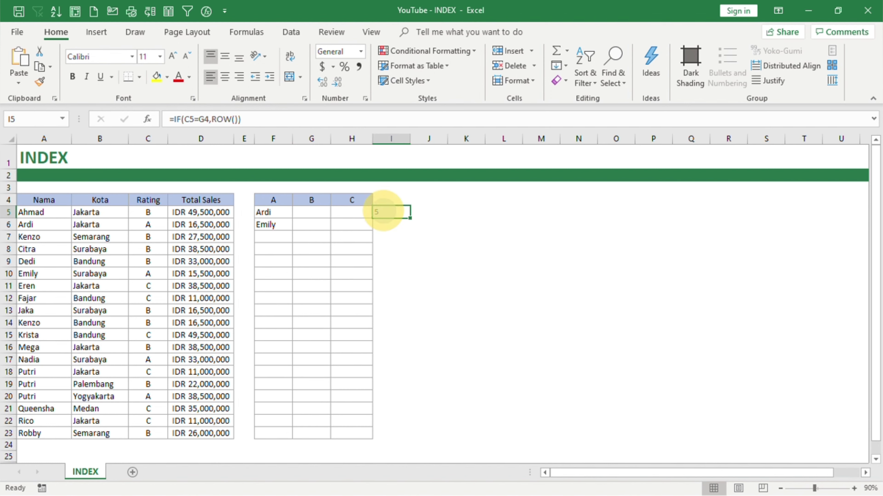
{"action": "left_click", "coordinate": [235, 119]}
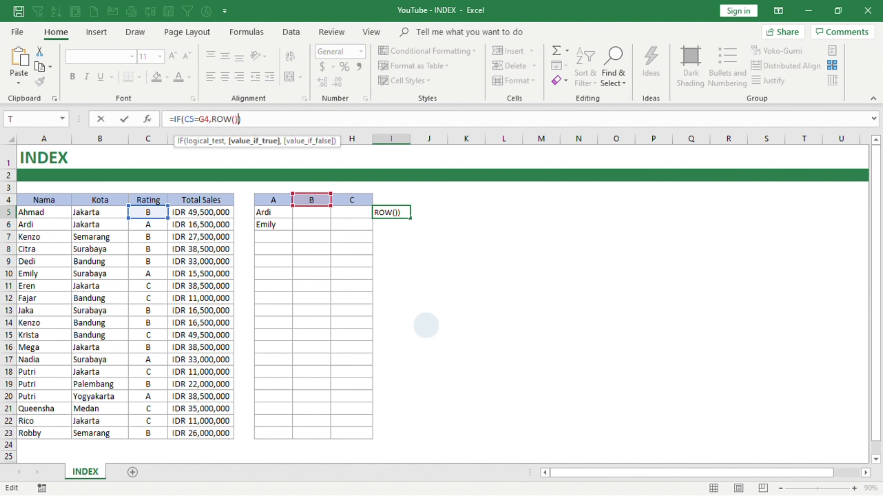
{"action": "type", "text": "-4"}
{"action": "key", "text": "Return"}
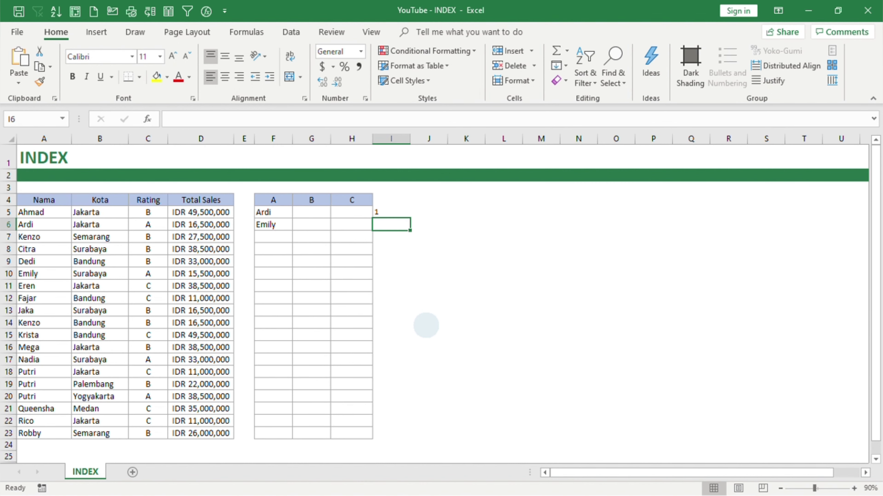
{"action": "left_click", "coordinate": [390, 212]}
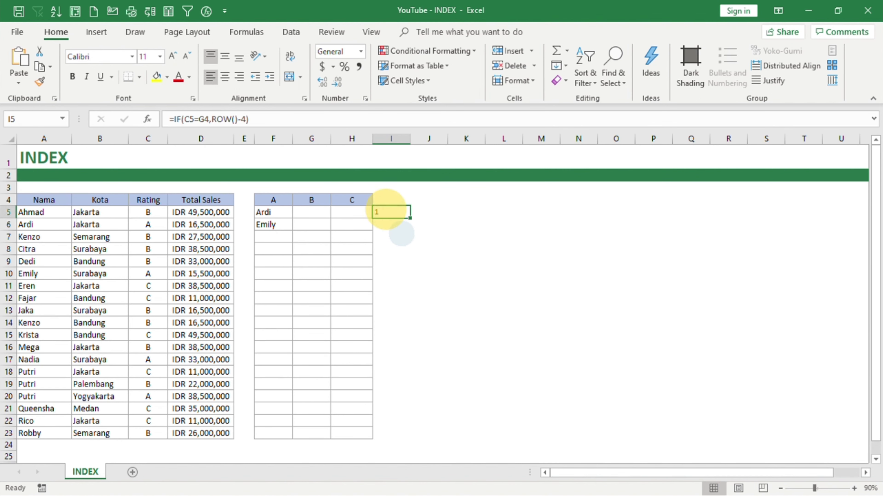
Enter the formula =INDEX(A5:A23,I5) in cell G5 under header B, taking the row number from I5.
{"action": "left_click", "coordinate": [314, 211]}
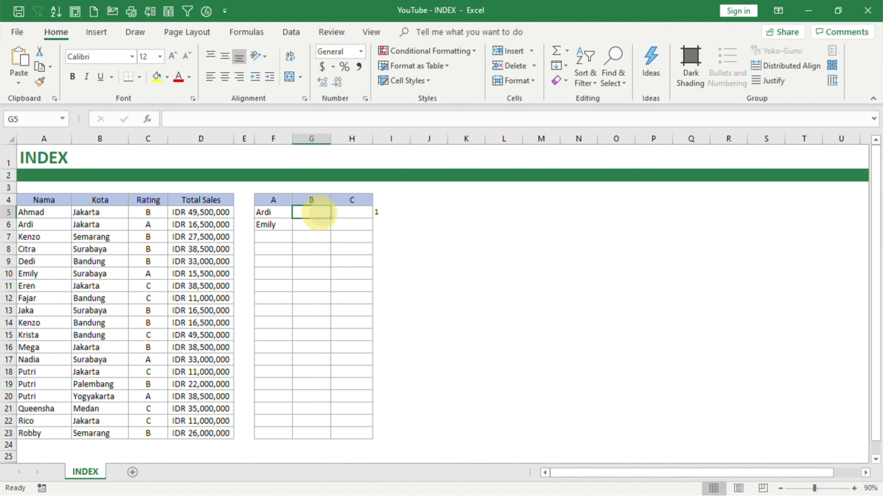
{"action": "type", "text": "=index("}
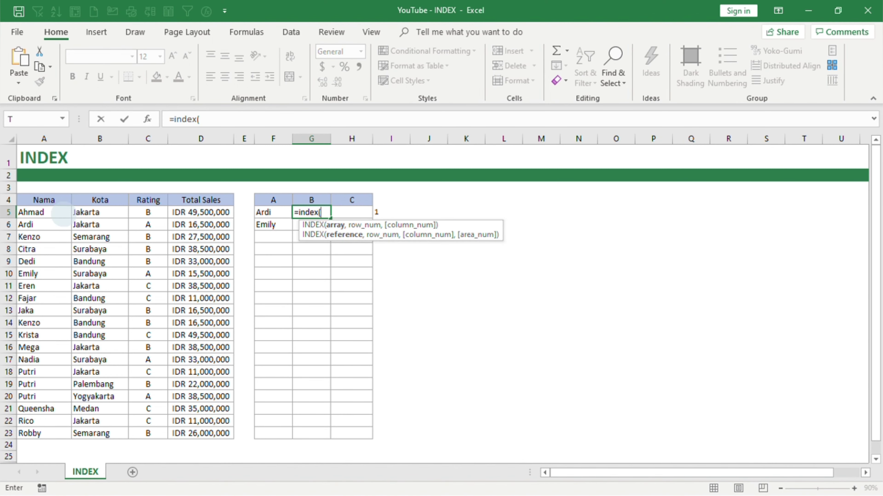
{"action": "left_click_drag", "start_coordinate": [36, 210], "coordinate": [57, 432]}
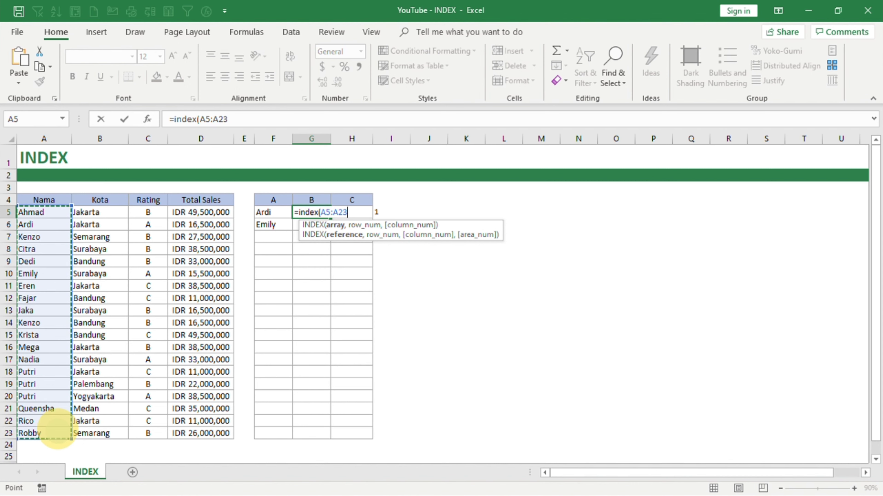
{"action": "type", "text": ","}
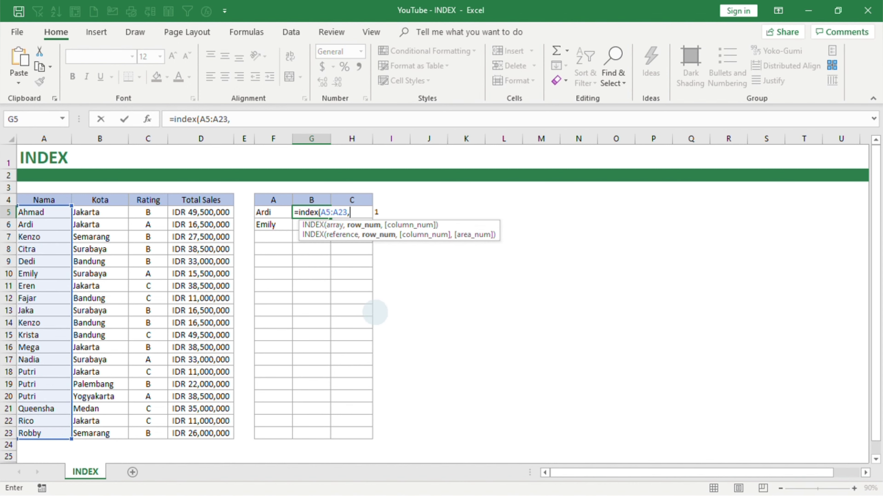
{"action": "left_click", "coordinate": [390, 211]}
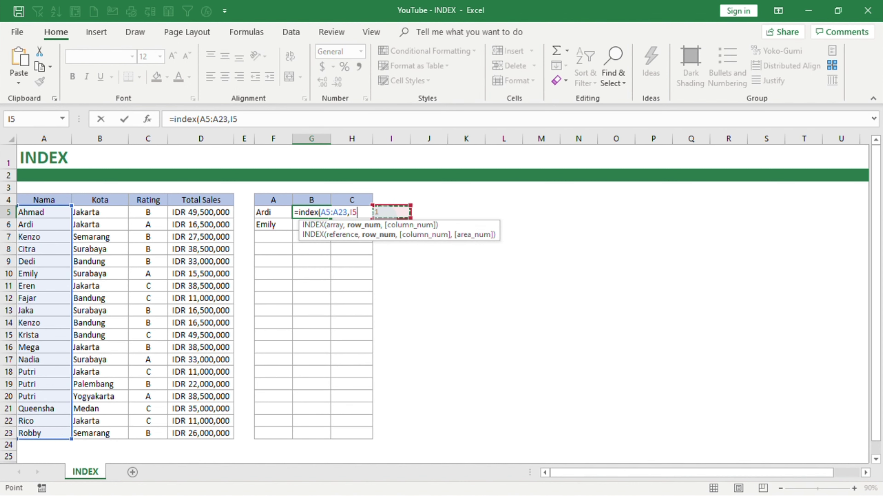
{"action": "key", "text": "Return"}
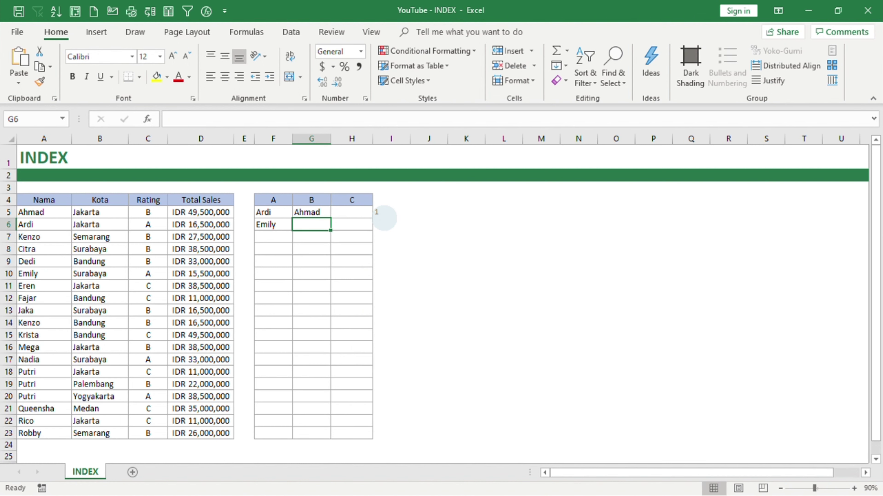
Review the G5 INDEX formula and the row-number formula in I5, and clear the contents of G5.
{"action": "left_click", "coordinate": [307, 213]}
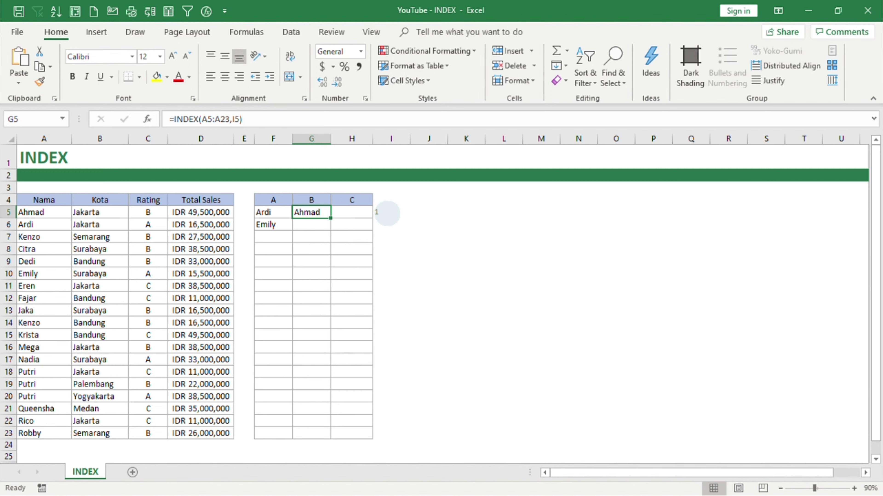
{"action": "left_click", "coordinate": [389, 212]}
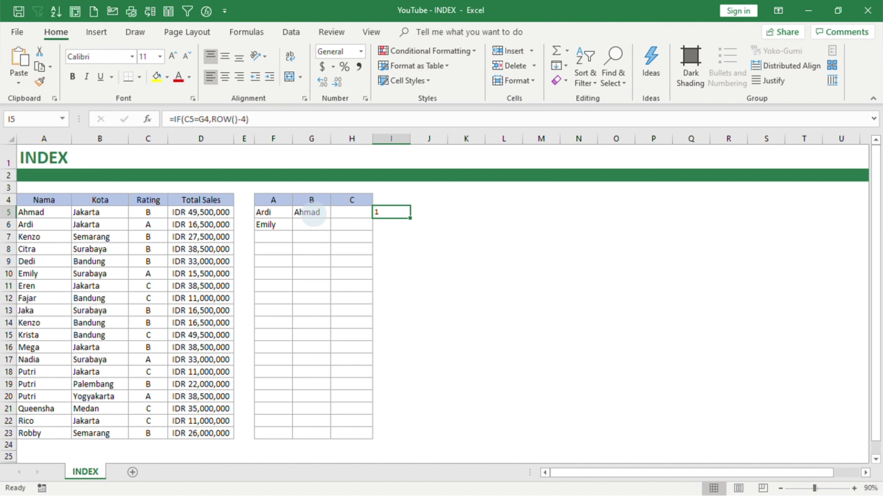
{"action": "left_click", "coordinate": [308, 213]}
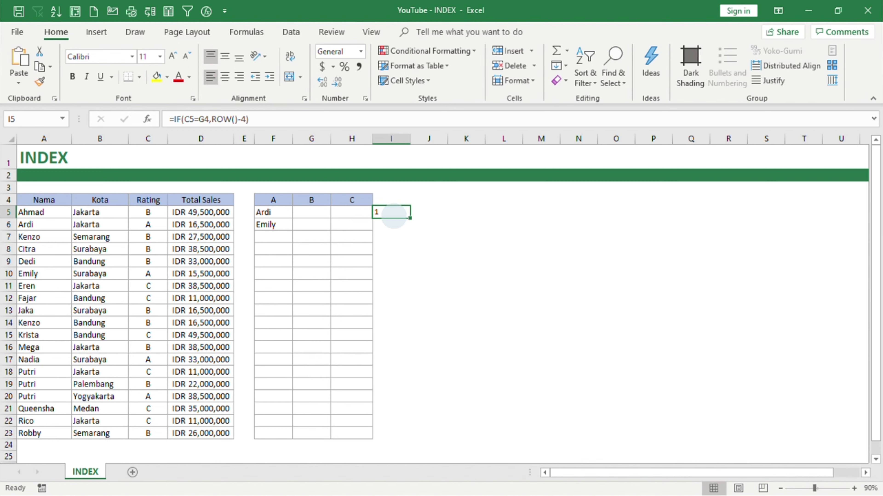
Examine how the I5 formula relates C5 to header G4, and compare the full rating range C5:C23 with that header.
{"action": "left_click", "coordinate": [148, 212]}
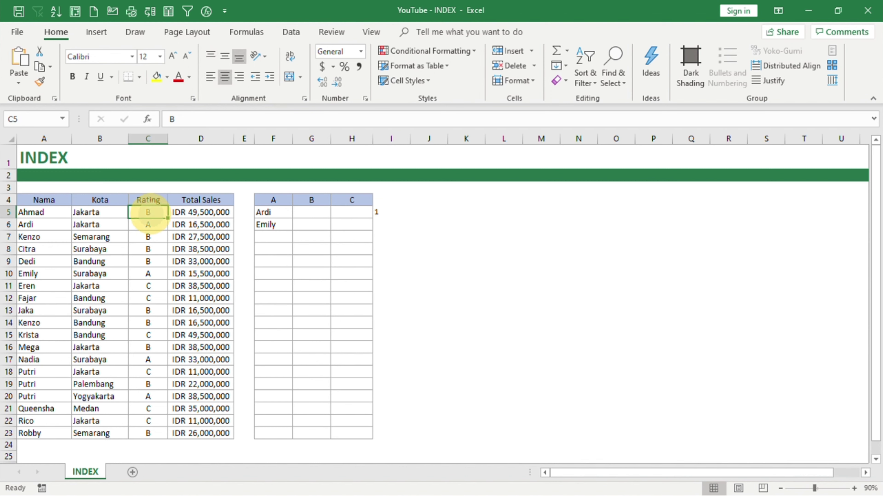
{"action": "left_click", "coordinate": [311, 200]}
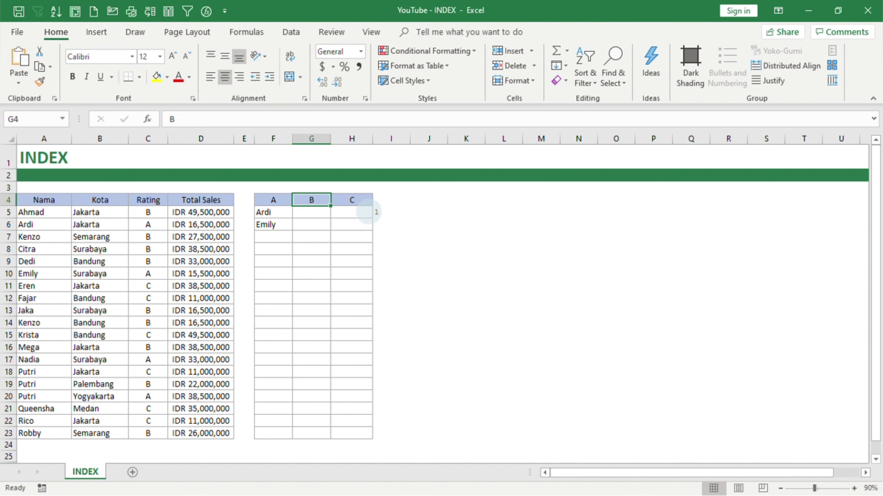
{"action": "left_click", "coordinate": [390, 213]}
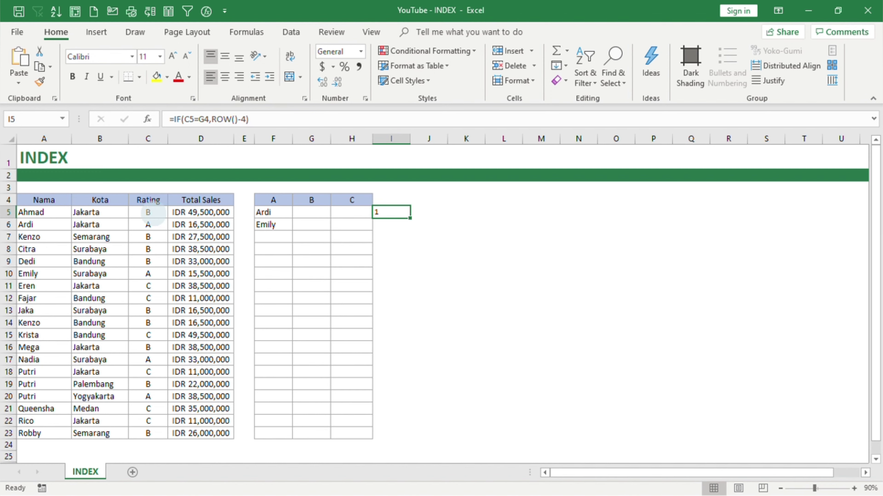
{"action": "left_click_drag", "start_coordinate": [148, 211], "coordinate": [148, 432]}
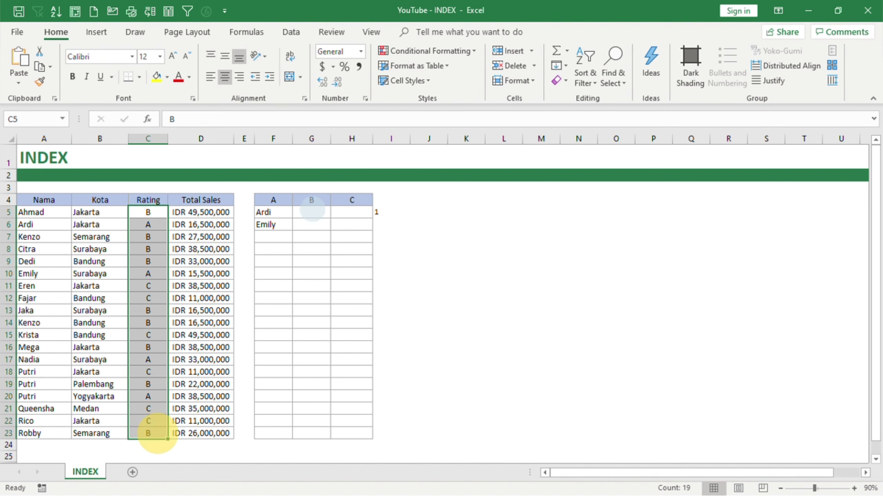
{"action": "left_click", "coordinate": [311, 200]}
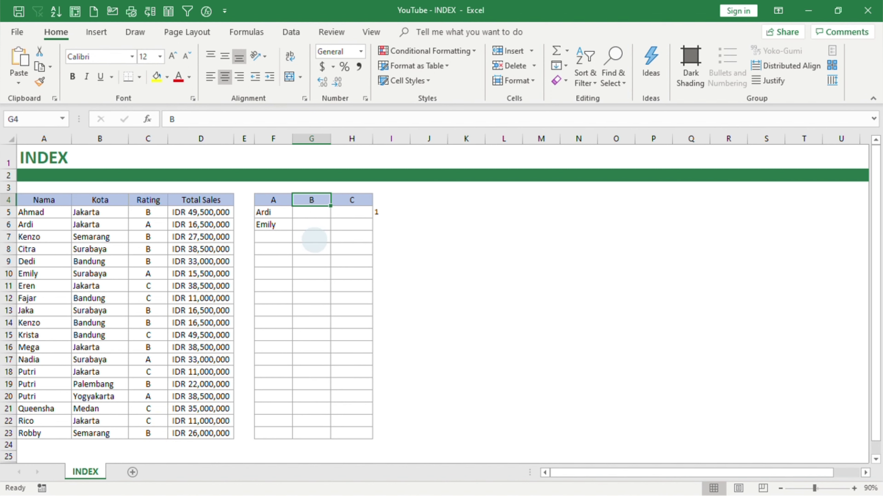
Replace the formula in I5 with the array formula =IF(C5:C23=F4,ROW()-4), comparing all ratings with header A.
{"action": "left_click", "coordinate": [395, 213]}
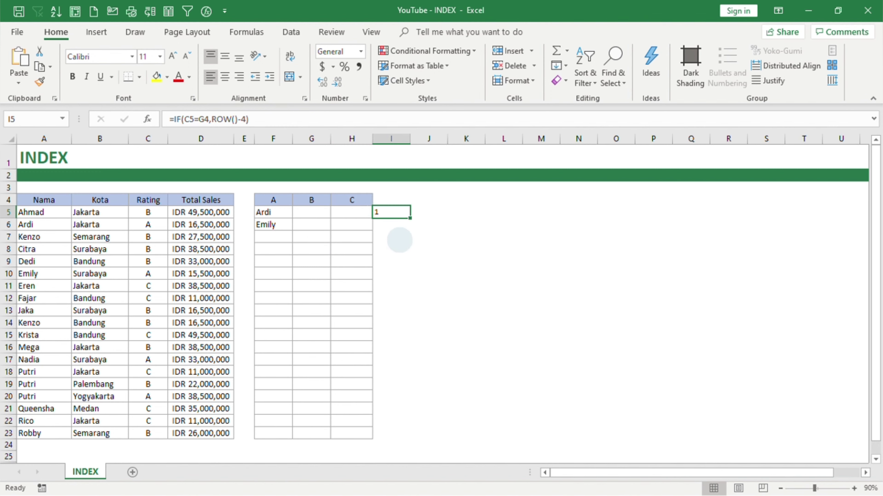
{"action": "type", "text": "="}
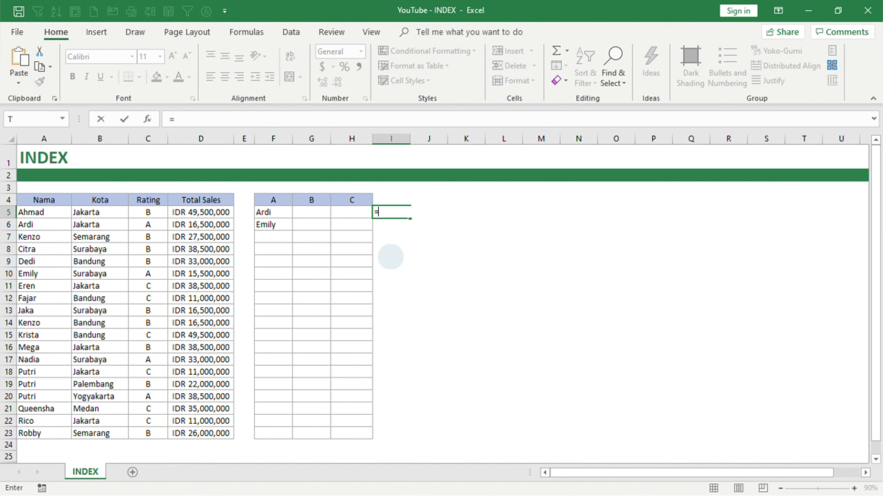
{"action": "type", "text": "i"}
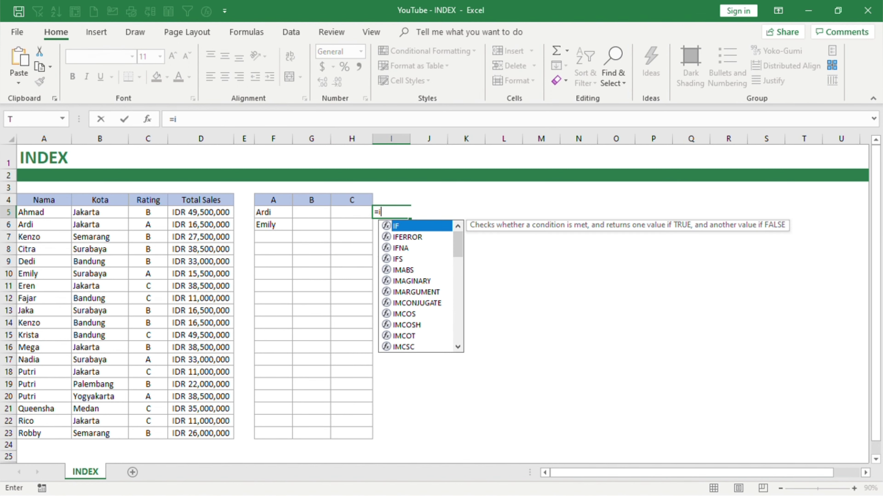
{"action": "type", "text": "f("}
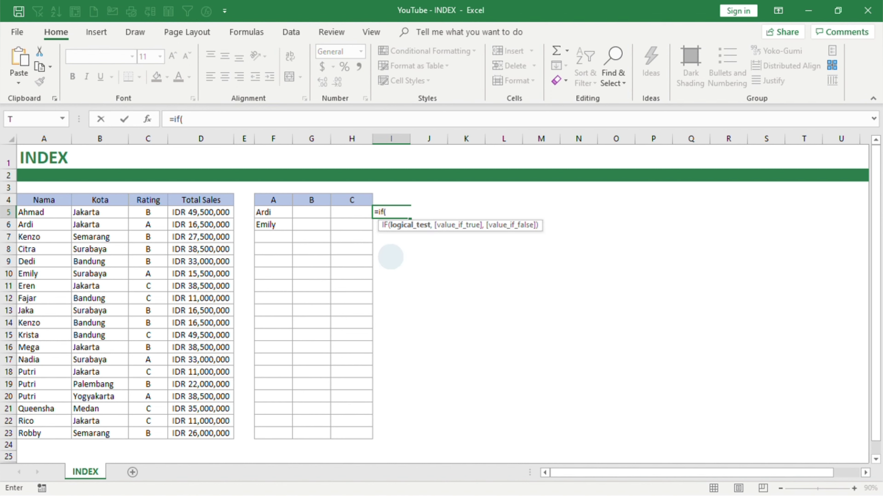
{"action": "left_click_drag", "start_coordinate": [148, 213], "coordinate": [161, 431]}
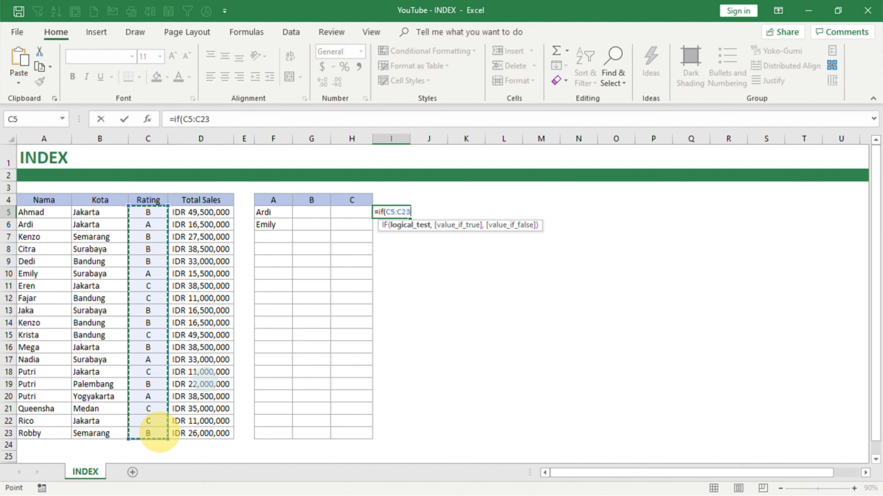
{"action": "type", "text": "="}
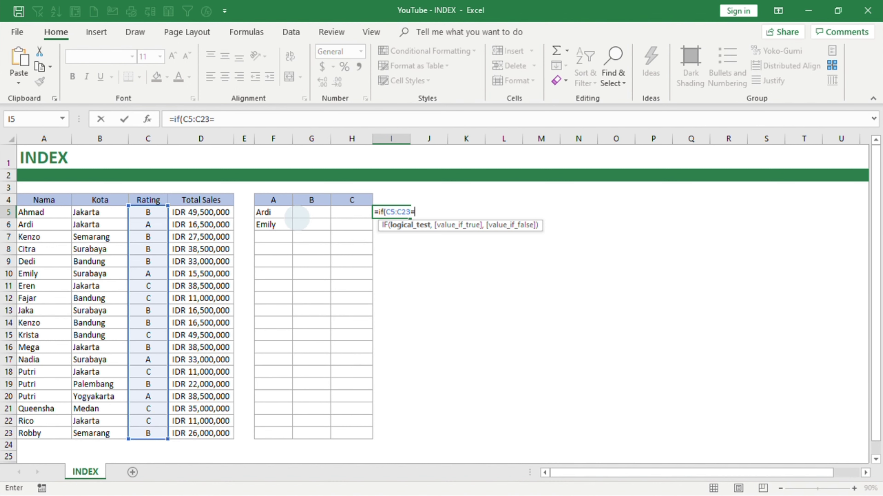
{"action": "left_click", "coordinate": [311, 198]}
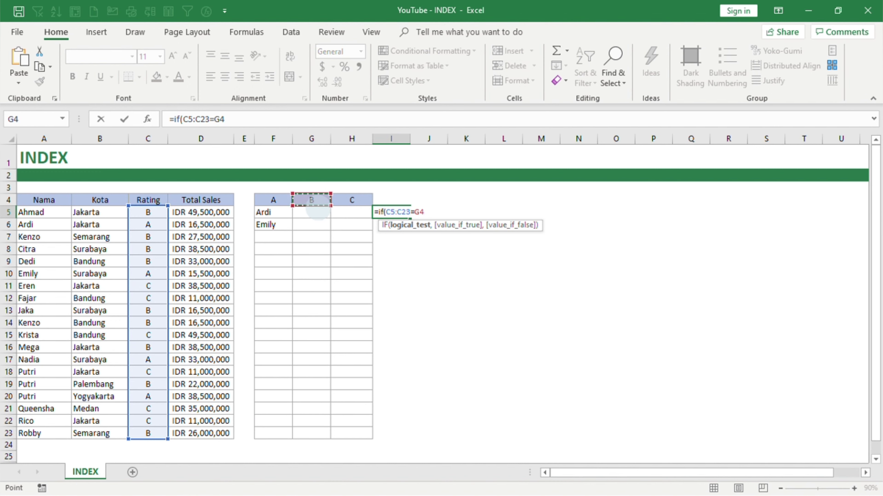
{"action": "left_click", "coordinate": [274, 199]}
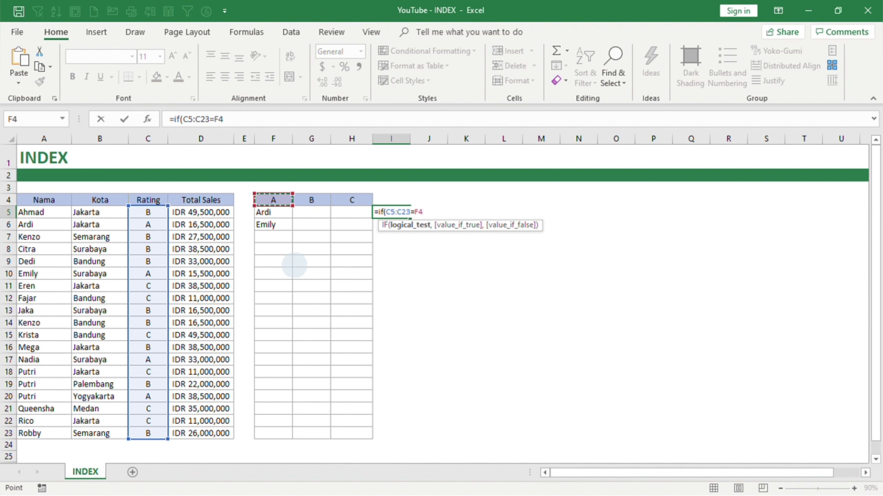
{"action": "type", "text": ","}
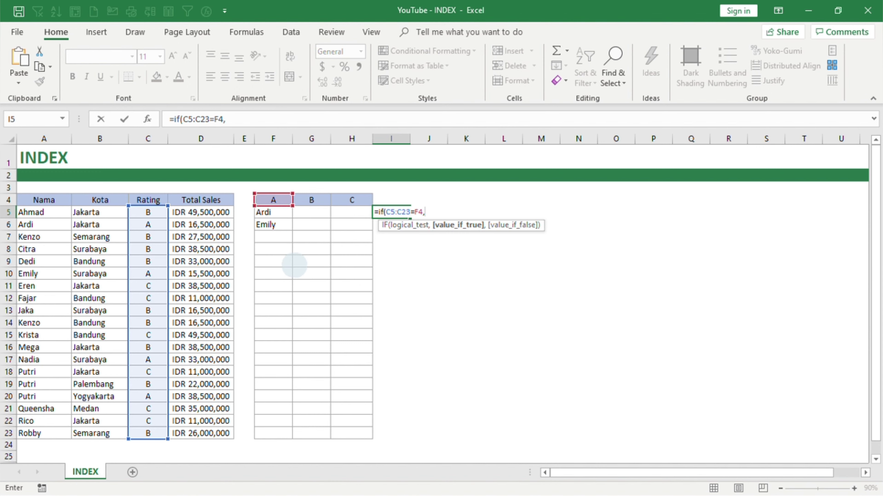
{"action": "type", "text": "row"}
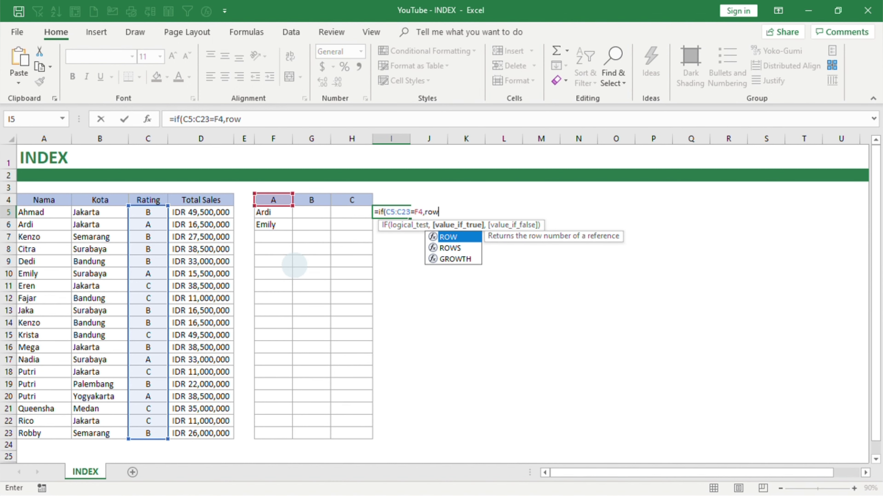
{"action": "type", "text": "()-4"}
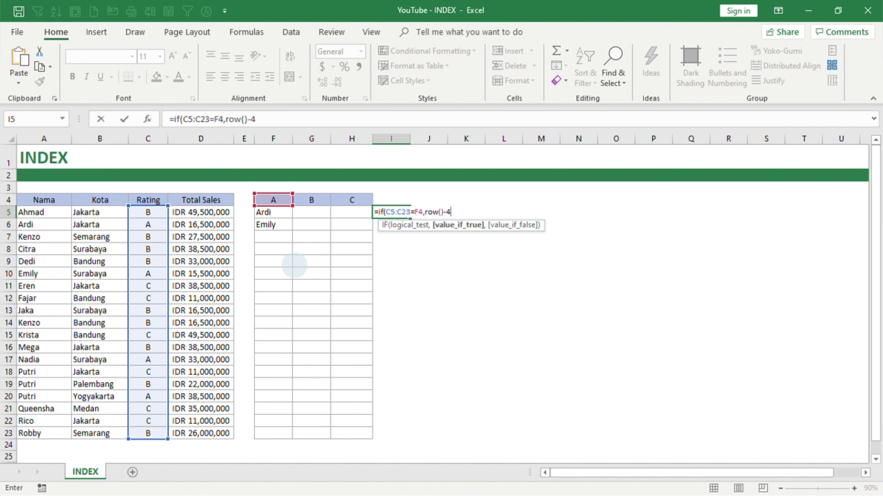
{"action": "type", "text": ")"}
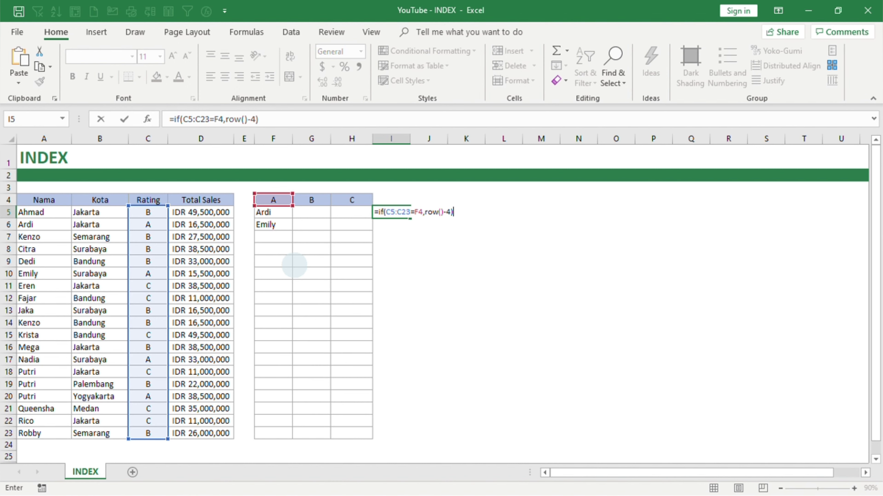
{"action": "key", "text": "ctrl+shift+Return"}
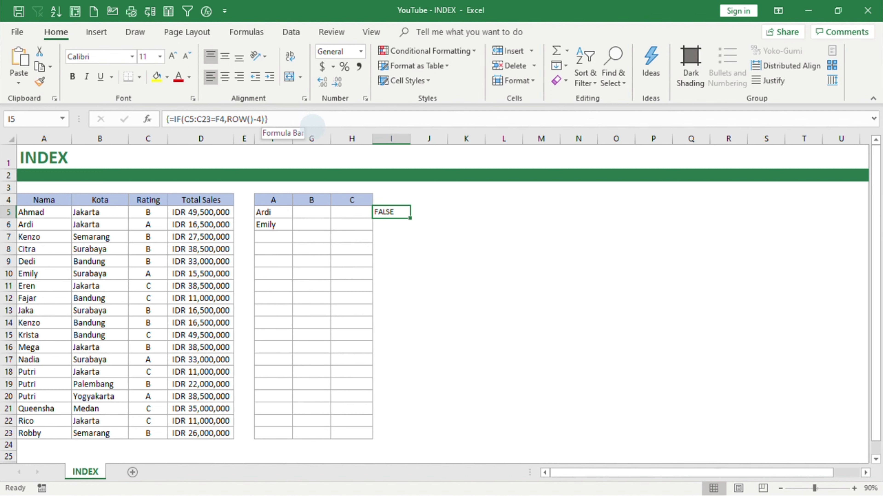
Evaluate the whole I5 array formula in place to inspect the values it returns, and leave the formula as it was.
{"action": "left_click", "coordinate": [315, 119]}
{"action": "left_click_drag", "start_coordinate": [353, 119], "coordinate": [147, 120]}
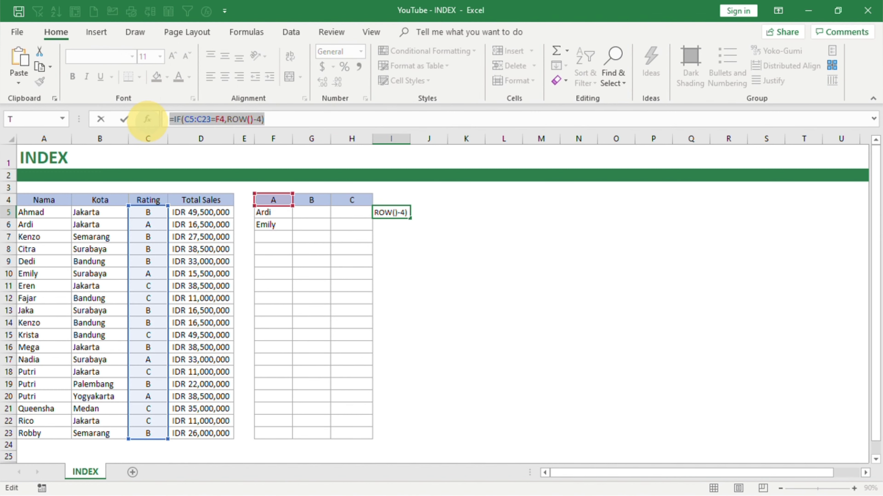
{"action": "key", "text": "F9"}
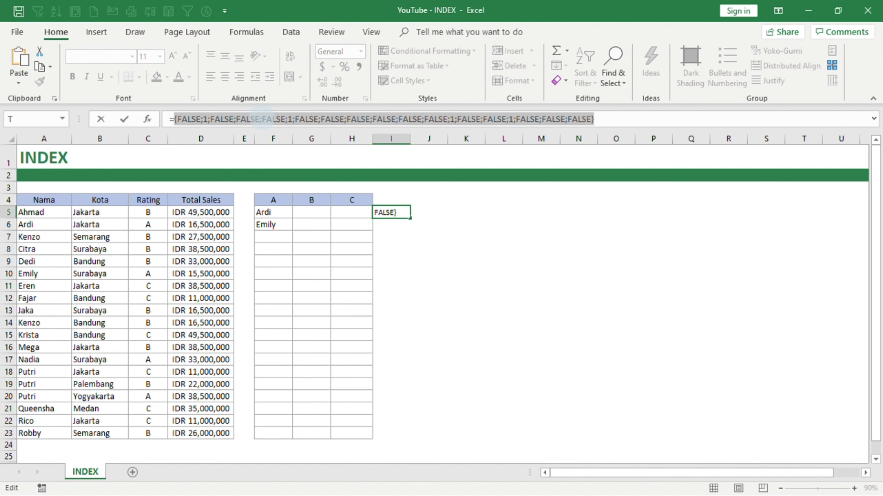
{"action": "key", "text": "Escape"}
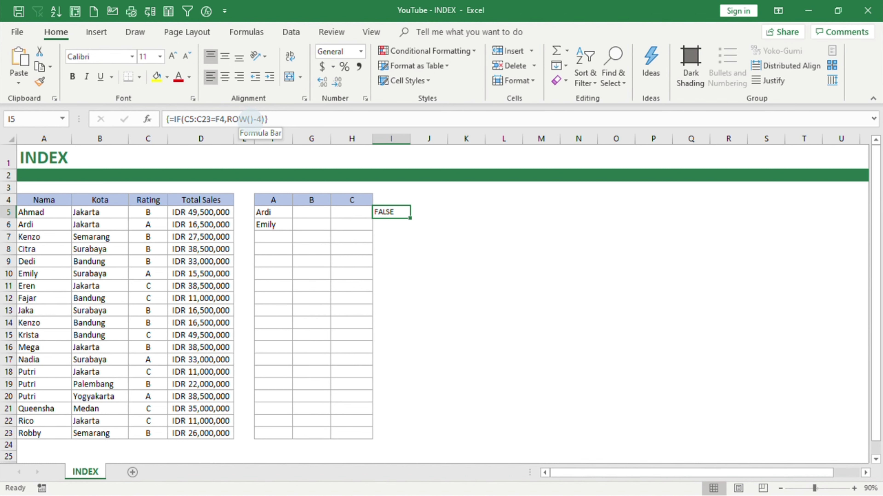
Add the rating range C5:C23 as the ROW reference in I5, giving the array formula =IF(C5:C23=F4,ROW(C5:C23)-4).
{"action": "left_click", "coordinate": [250, 120]}
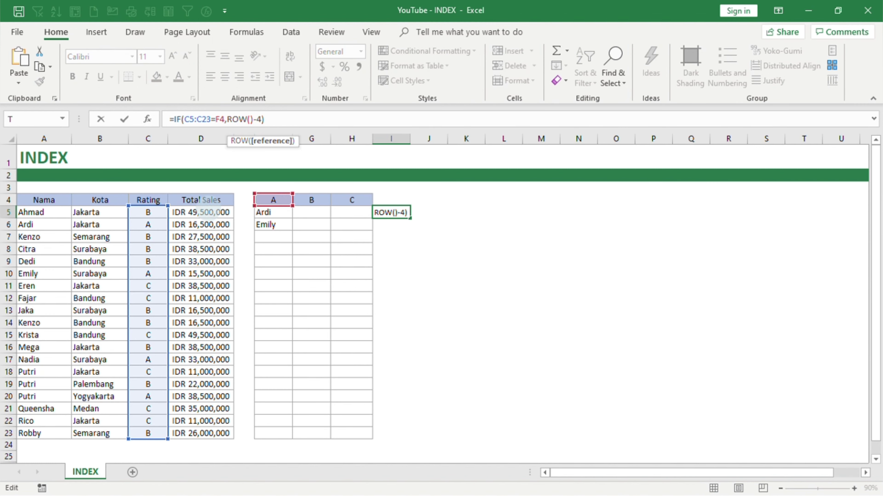
{"action": "left_click_drag", "start_coordinate": [147, 211], "coordinate": [152, 437]}
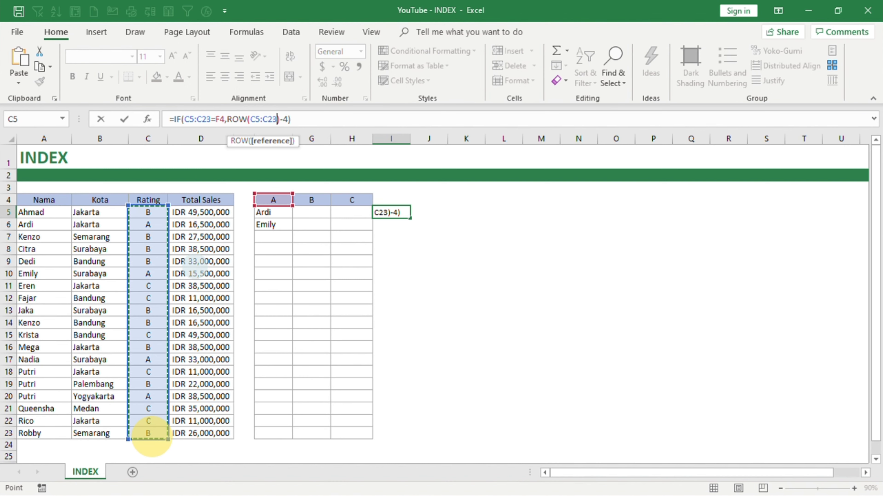
{"action": "key", "text": "ctrl+shift+Return"}
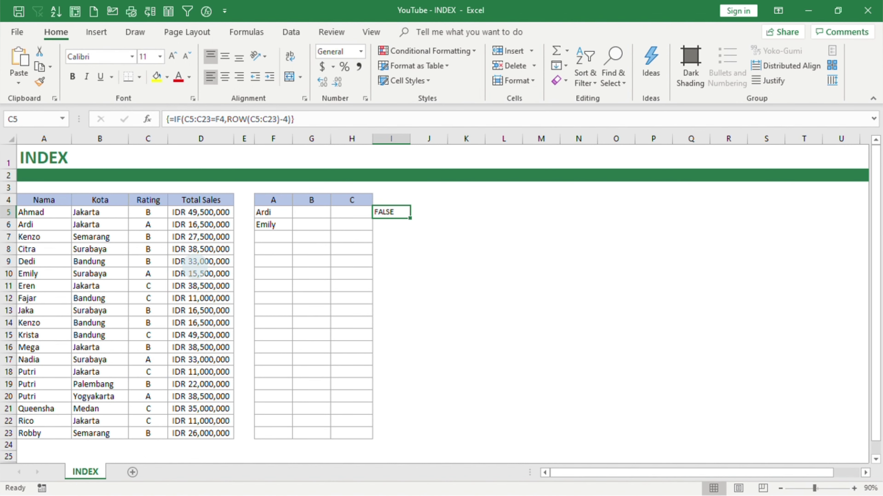
Evaluate the revised I5 formula in place to check the row numbers generated for rating A, without keeping the evaluated values.
{"action": "left_click_drag", "start_coordinate": [307, 118], "coordinate": [170, 119]}
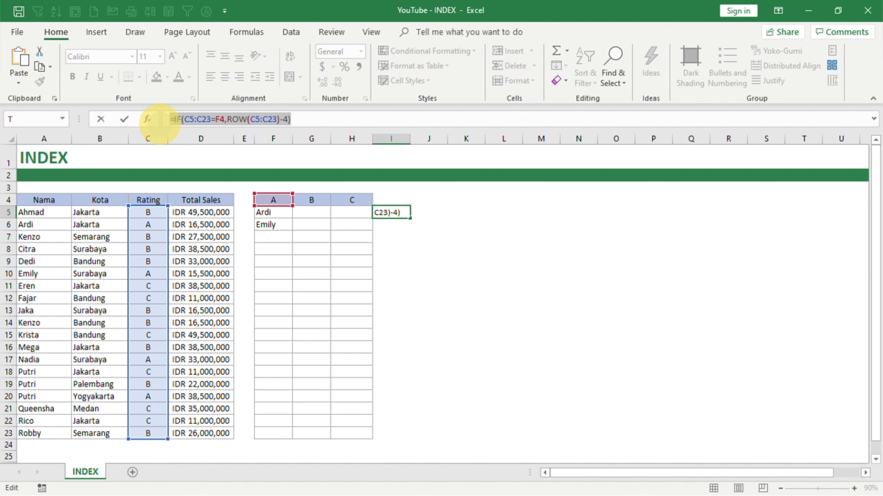
{"action": "key", "text": "F9"}
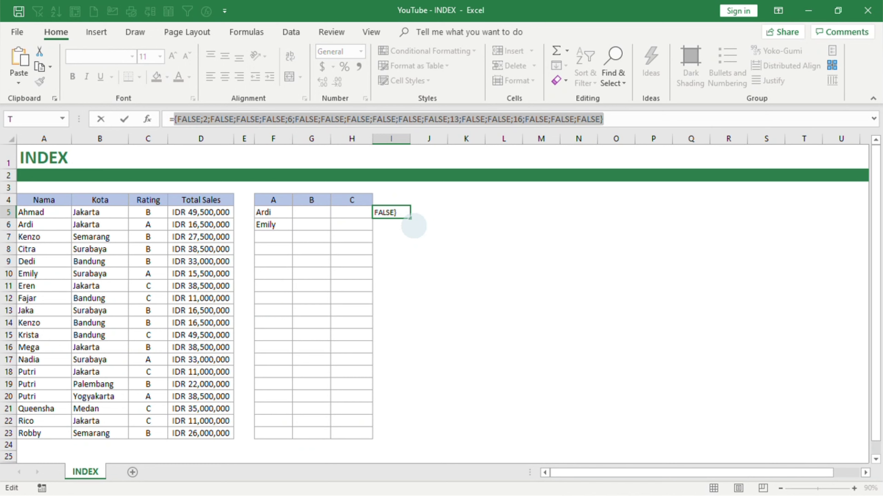
{"action": "key", "text": "Escape"}
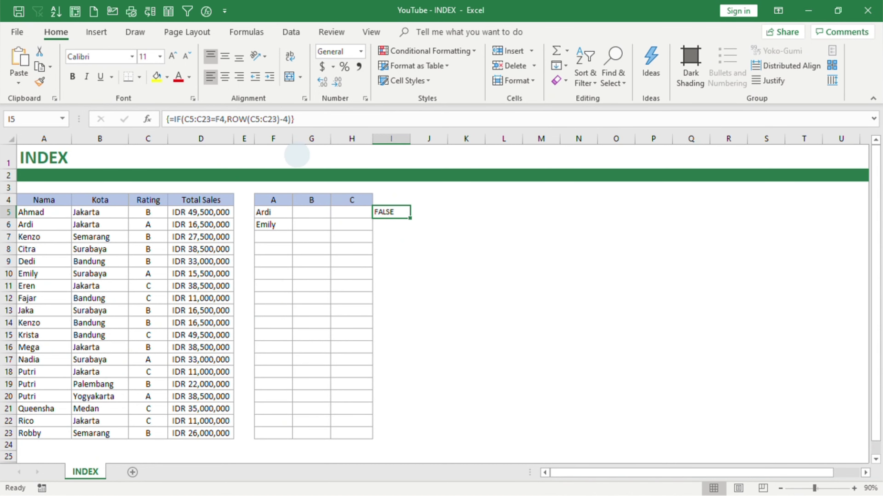
Wrap the I5 IF formula in SMALL with k set to 1, entered as the array formula =SMALL(IF(C5:C23=F4,ROW(C5:C23)-4),1).
{"action": "left_click", "coordinate": [186, 119]}
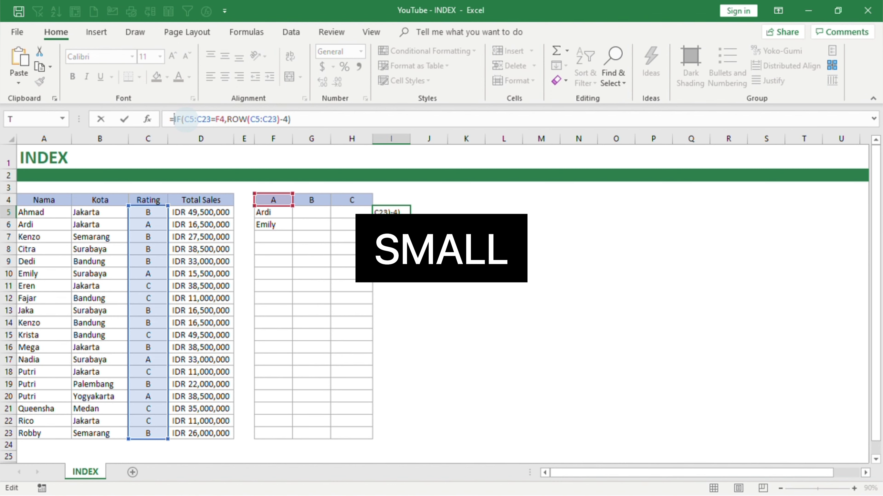
{"action": "type", "text": "small"}
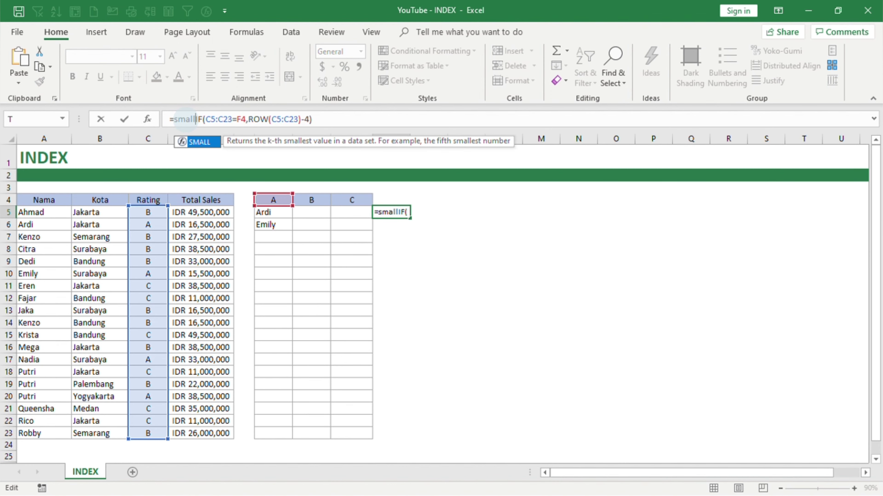
{"action": "type", "text": "("}
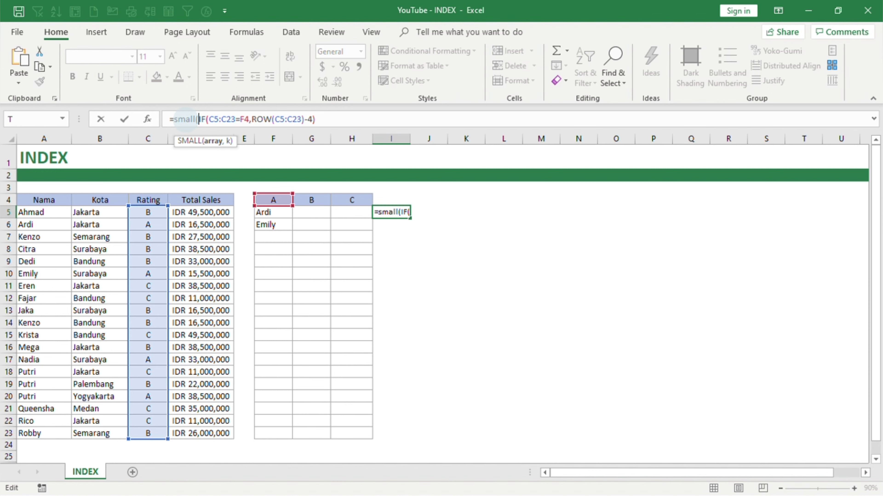
{"action": "left_click", "coordinate": [324, 120]}
{"action": "type", "text": ",1"}
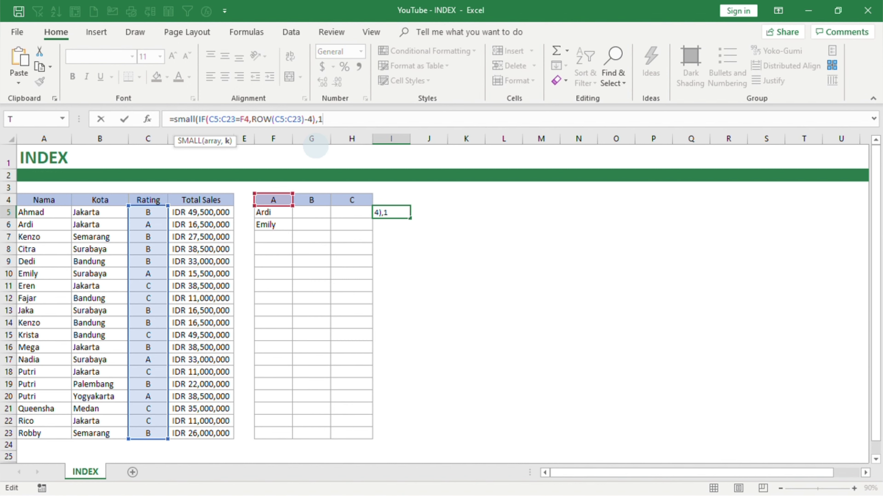
{"action": "type", "text": ")"}
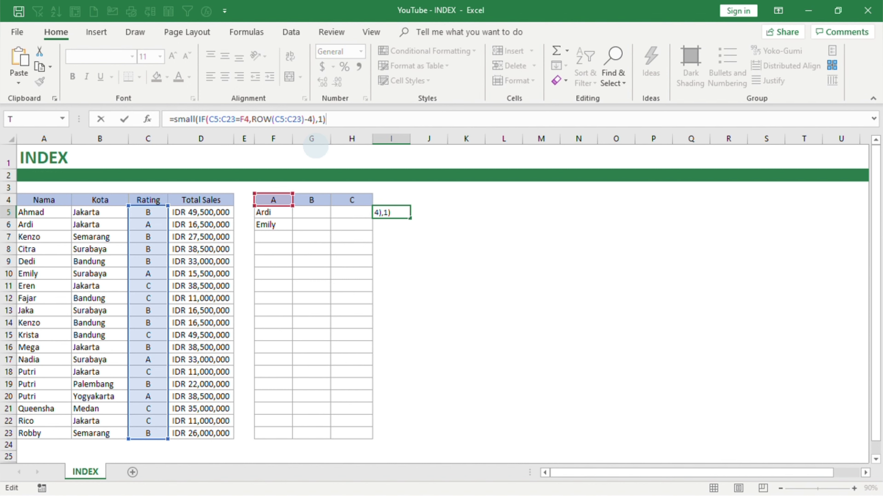
{"action": "key", "text": "ctrl+shift+Return"}
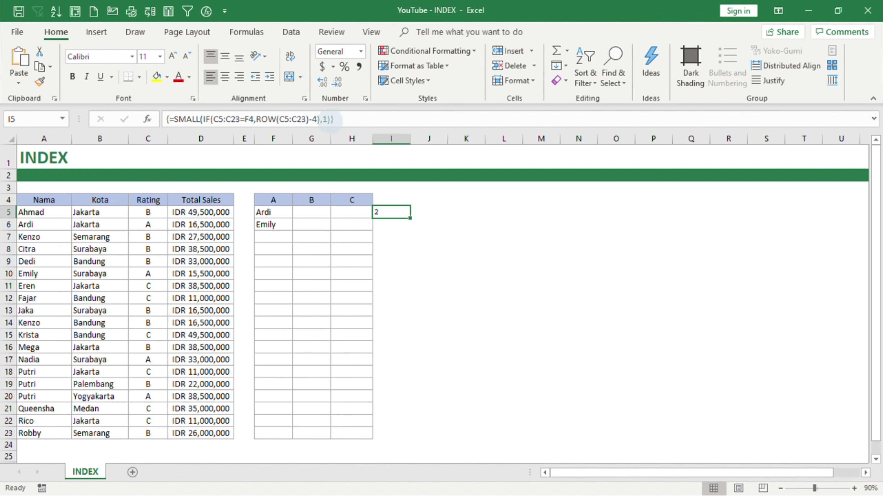
Set the k argument of SMALL in the I5 array formula to 2.
{"action": "left_click", "coordinate": [330, 119]}
{"action": "key", "text": "BackSpace"}
{"action": "type", "text": "2"}
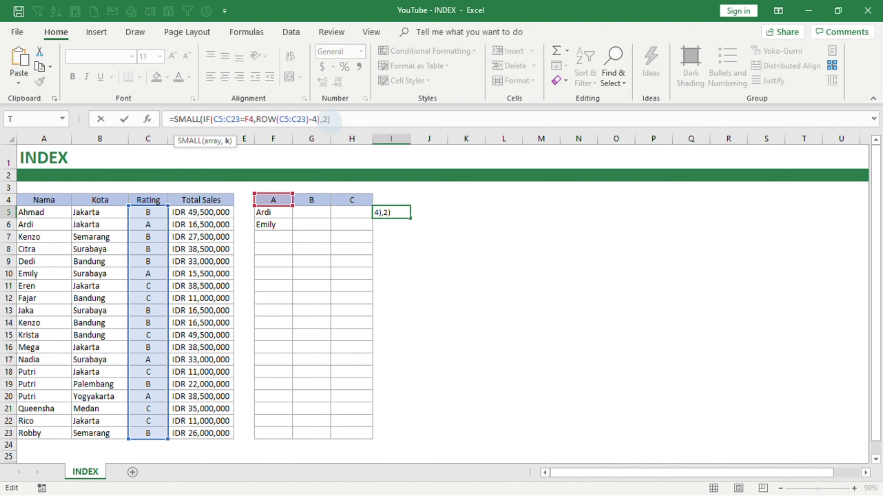
{"action": "key", "text": "ctrl+shift+Return"}
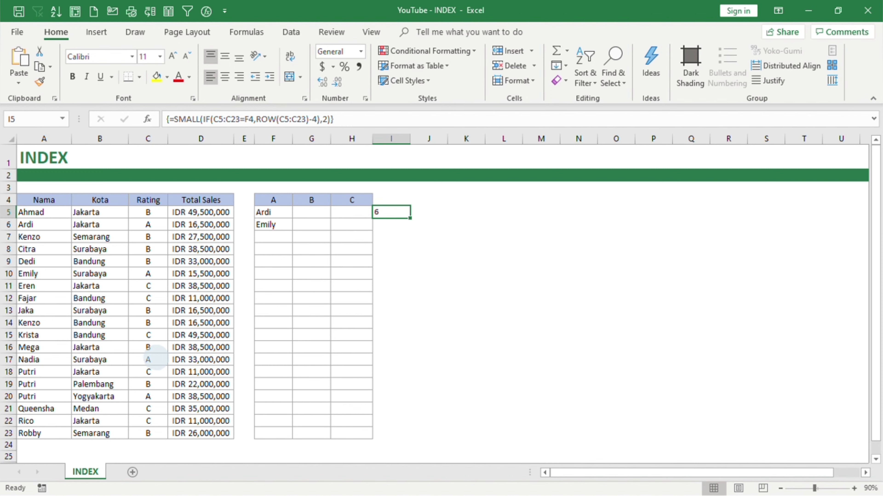
Replace the k argument of SMALL in the I5 formula with ROWS(I$5:I5), locking only the starting row.
{"action": "left_click", "coordinate": [341, 120]}
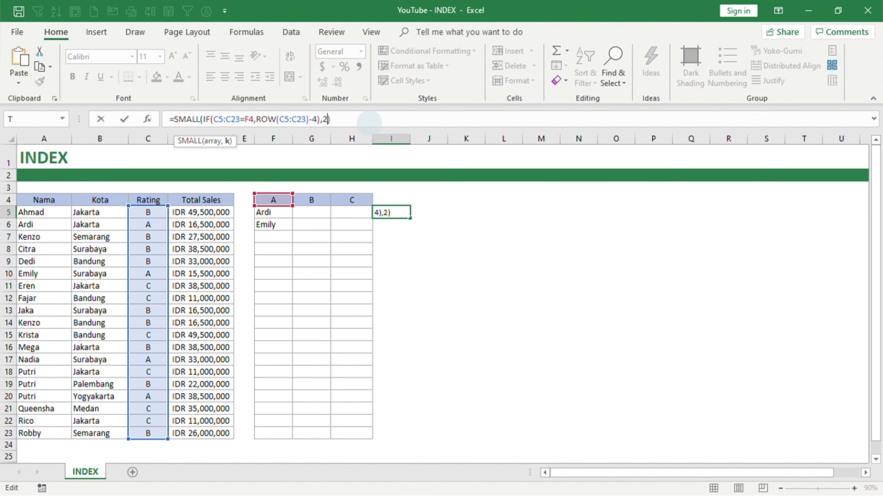
{"action": "key", "text": "BackSpace"}
{"action": "type", "text": "rows"}
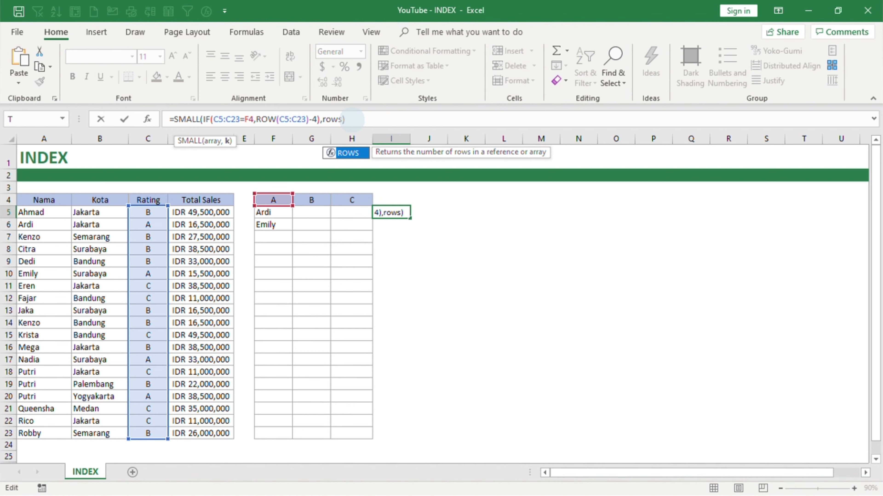
{"action": "type", "text": "("}
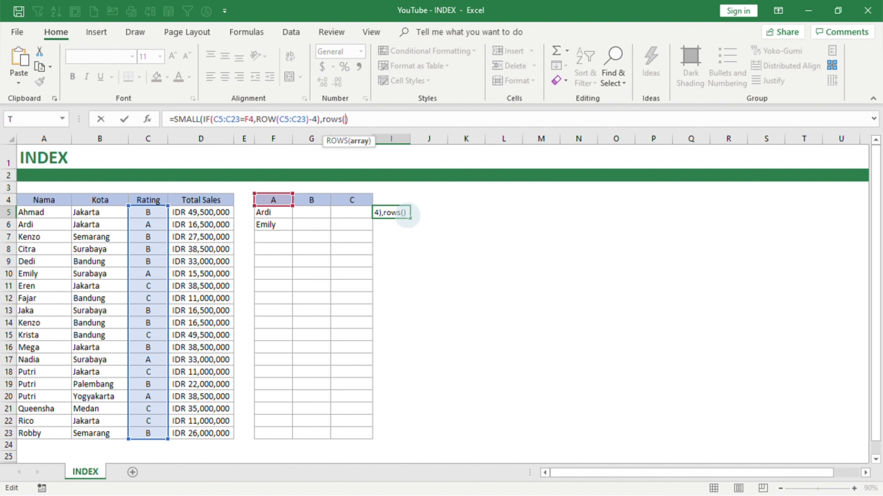
{"action": "type", "text": "I"}
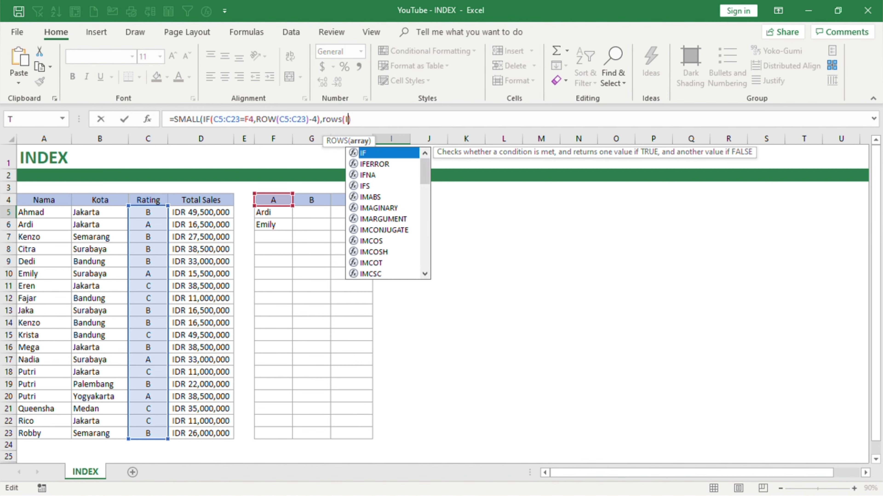
{"action": "type", "text": "5"}
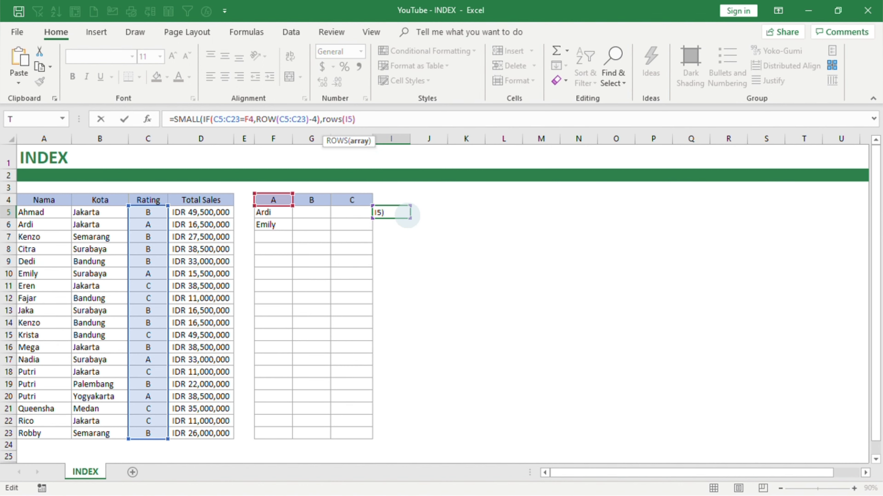
{"action": "type", "text": ":I5)"}
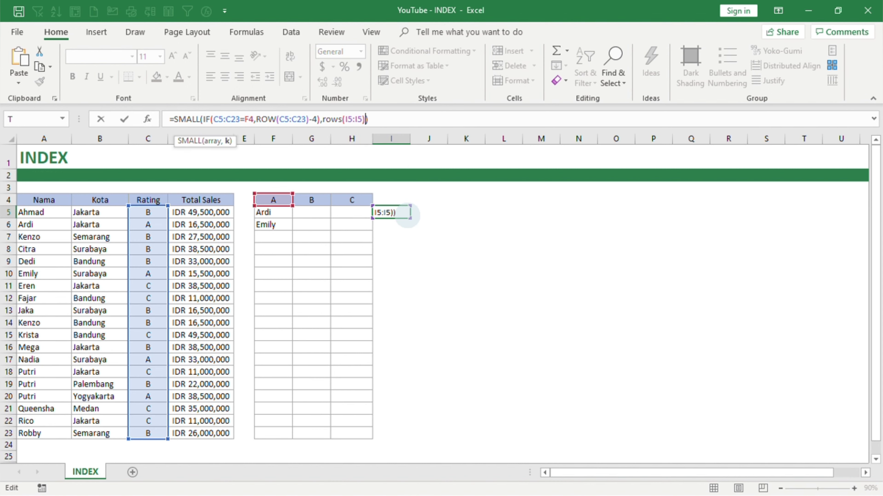
{"action": "type", "text": ")"}
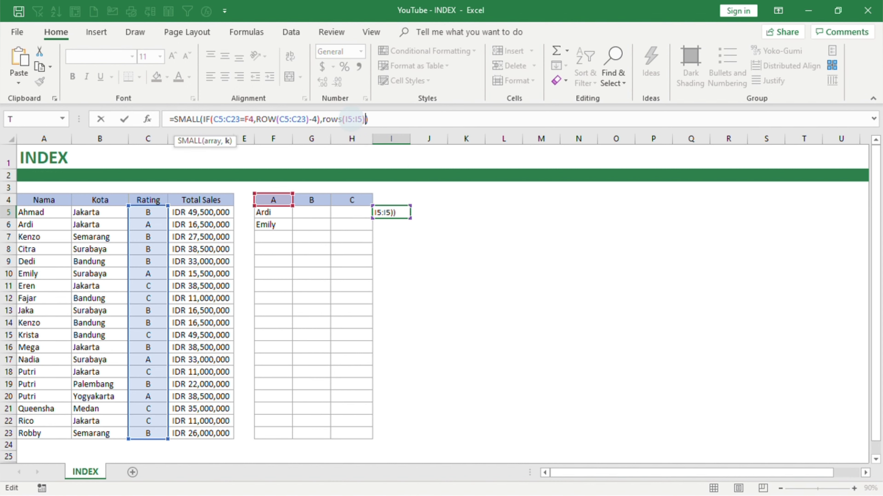
{"action": "left_click", "coordinate": [348, 120]}
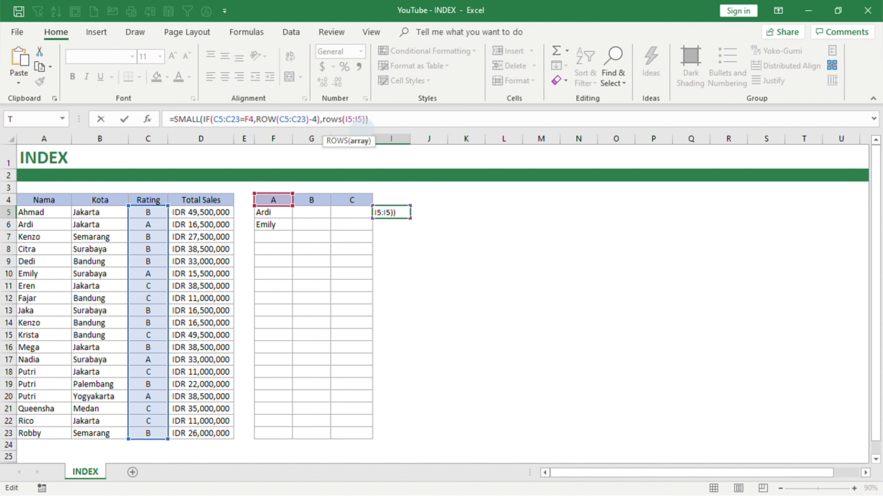
{"action": "type", "text": "$"}
{"action": "left_click", "coordinate": [349, 120]}
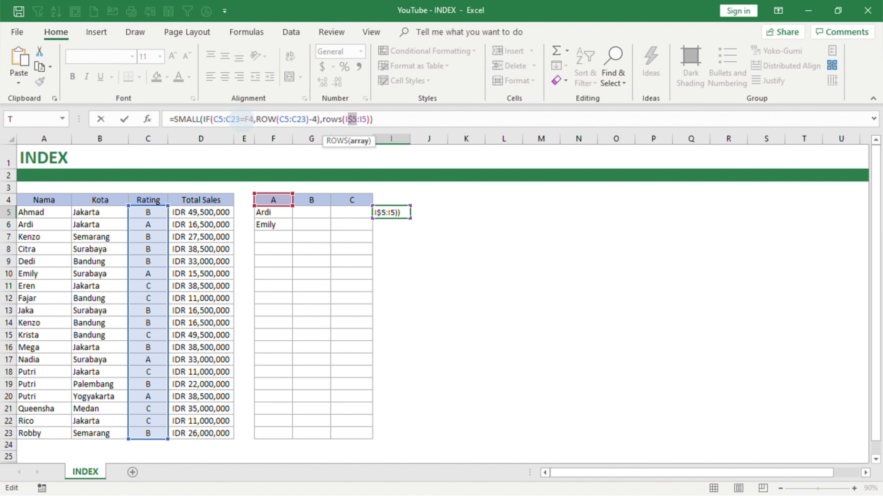
Make the IF test in the I5 formula $C$5:$C$23=F$4, with an absolute rating range and a locked header row.
{"action": "left_click", "coordinate": [240, 119]}
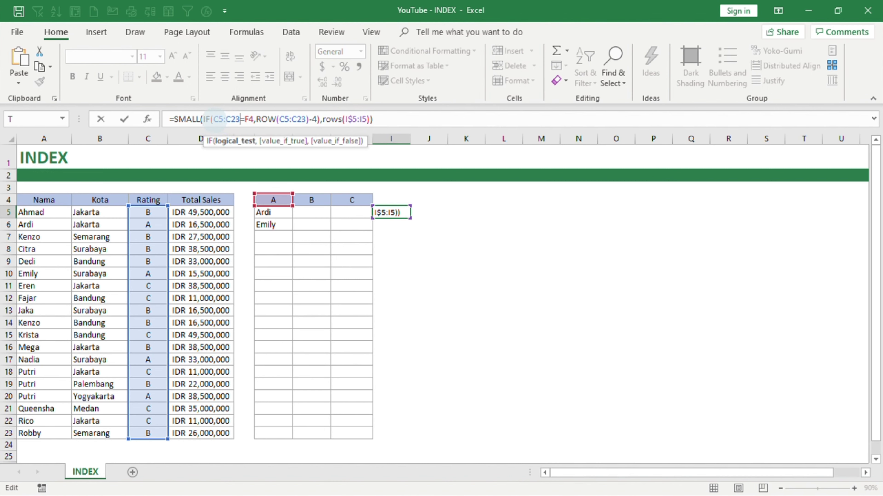
{"action": "left_click_drag", "start_coordinate": [214, 119], "coordinate": [239, 120]}
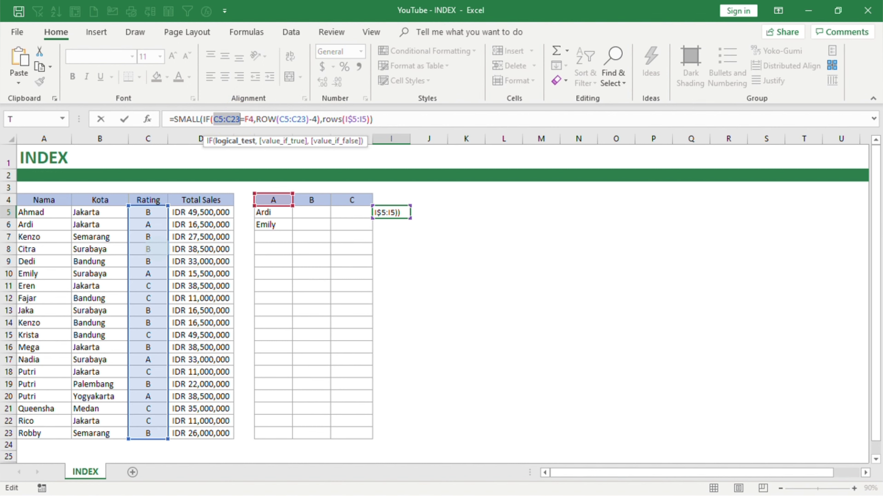
{"action": "key", "text": "F4"}
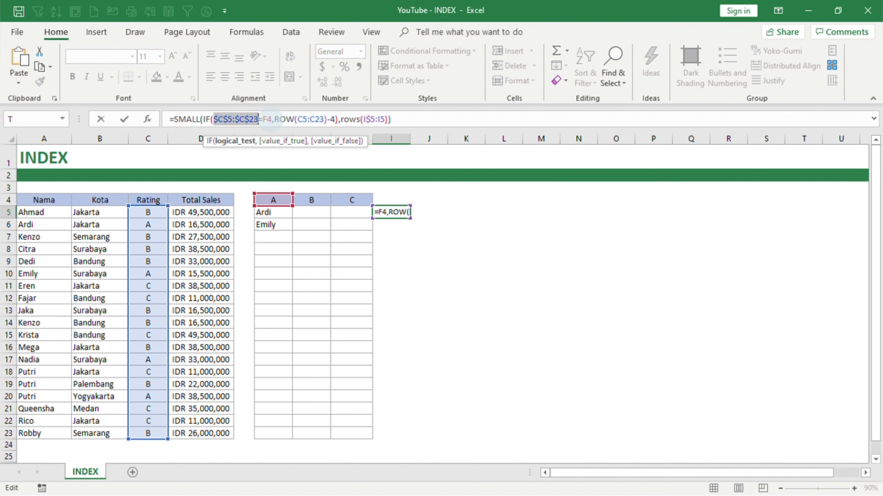
{"action": "left_click", "coordinate": [270, 119]}
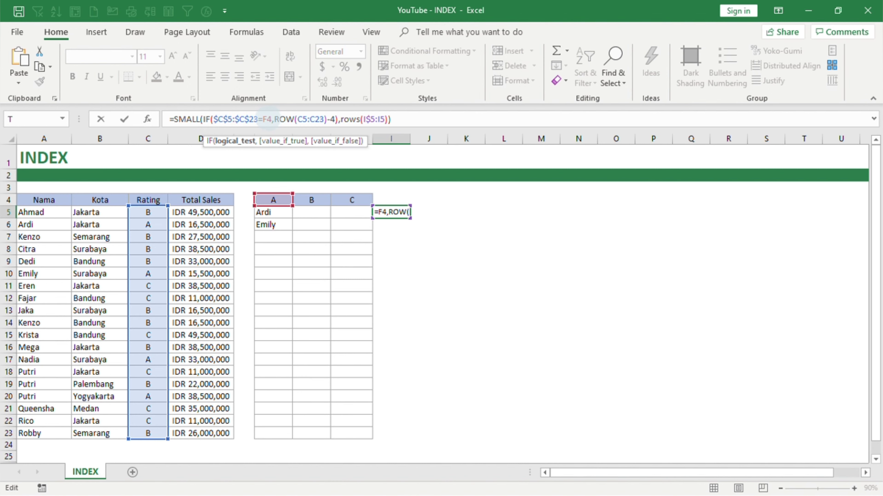
{"action": "left_click", "coordinate": [268, 119]}
{"action": "type", "text": "$"}
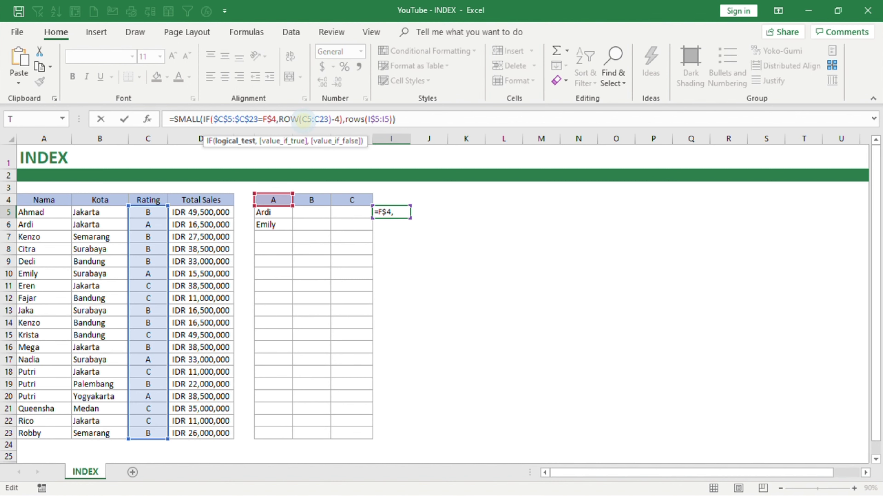
Make the ROW reference in I5 absolute as $C$5:$C$23 and enter the formula as an array formula.
{"action": "left_click", "coordinate": [302, 119]}
{"action": "left_click_drag", "start_coordinate": [302, 119], "coordinate": [328, 119]}
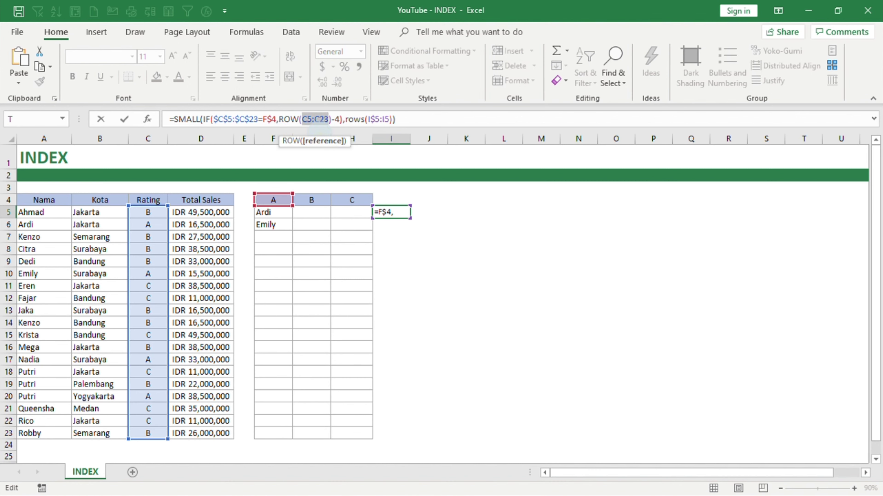
{"action": "key", "text": "F4"}
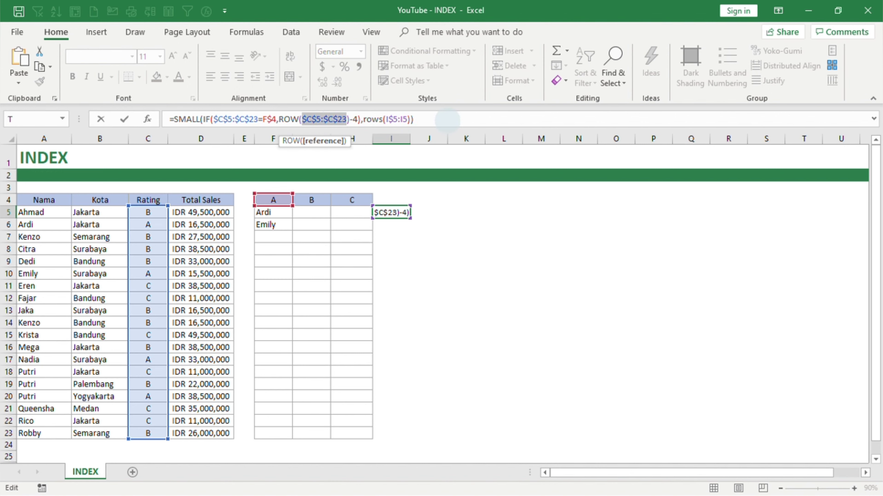
{"action": "left_click", "coordinate": [447, 118]}
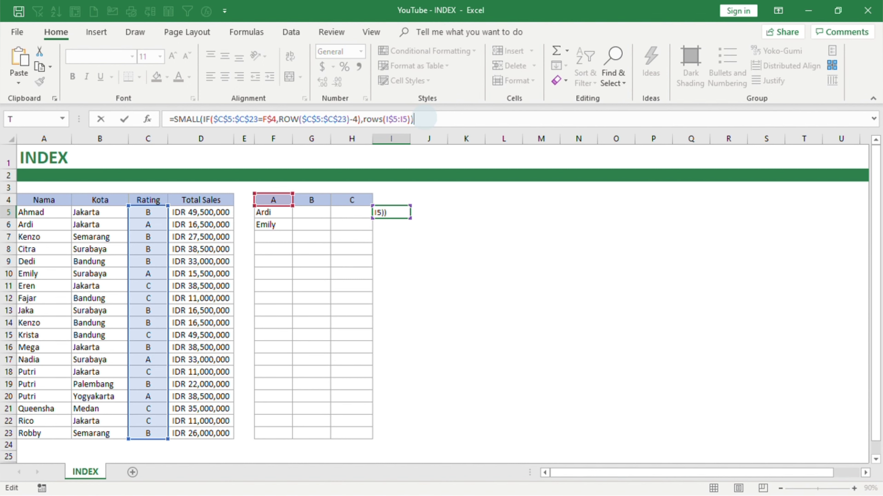
{"action": "key", "text": "ctrl+shift+Return"}
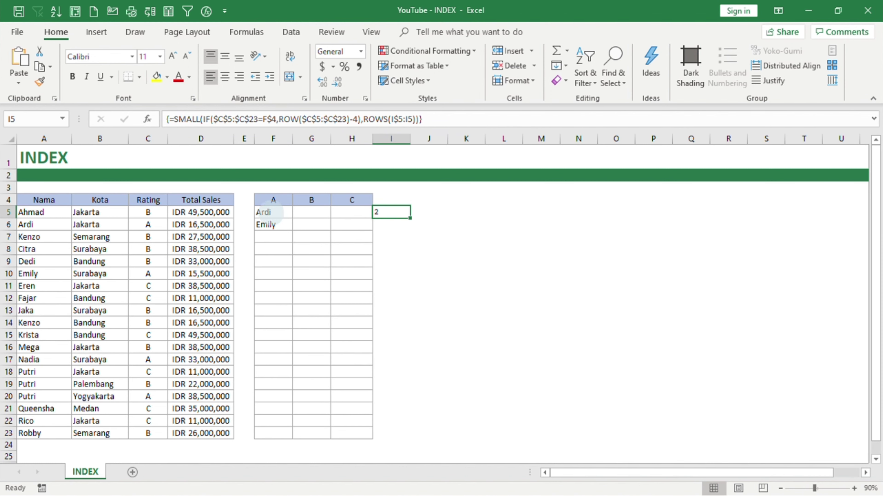
{"action": "left_click", "coordinate": [274, 212]}
{"action": "left_click", "coordinate": [232, 119]}
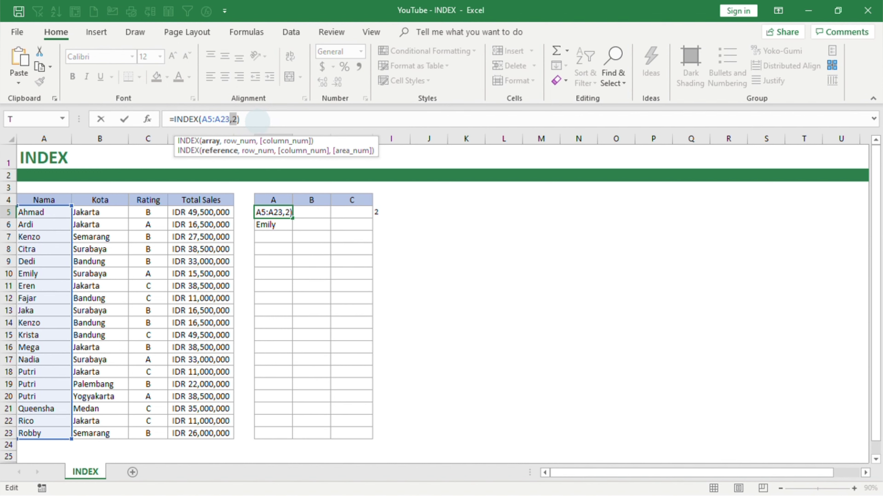
{"action": "left_click", "coordinate": [314, 242]}
Copy the whole SMALL expression from the I5 formula without its equals sign, leaving I5 unedited.
{"action": "left_click", "coordinate": [391, 212]}
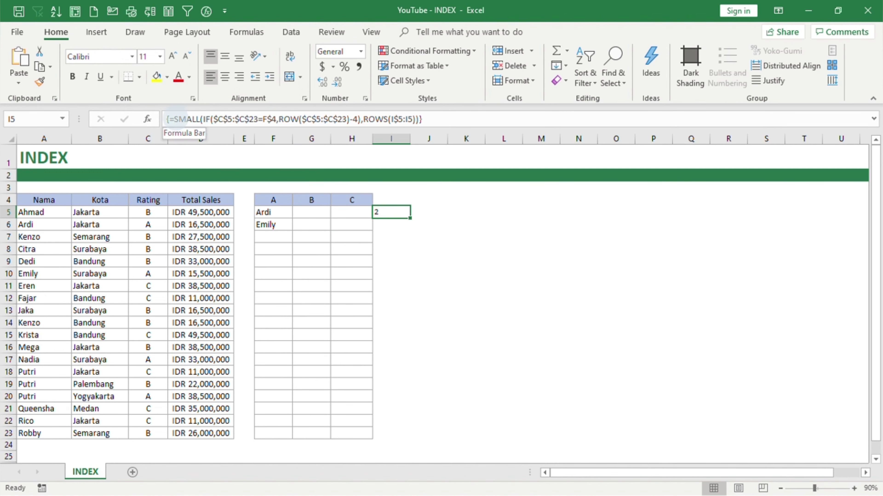
{"action": "left_click_drag", "start_coordinate": [174, 119], "coordinate": [419, 120]}
{"action": "key", "text": "ctrl+c"}
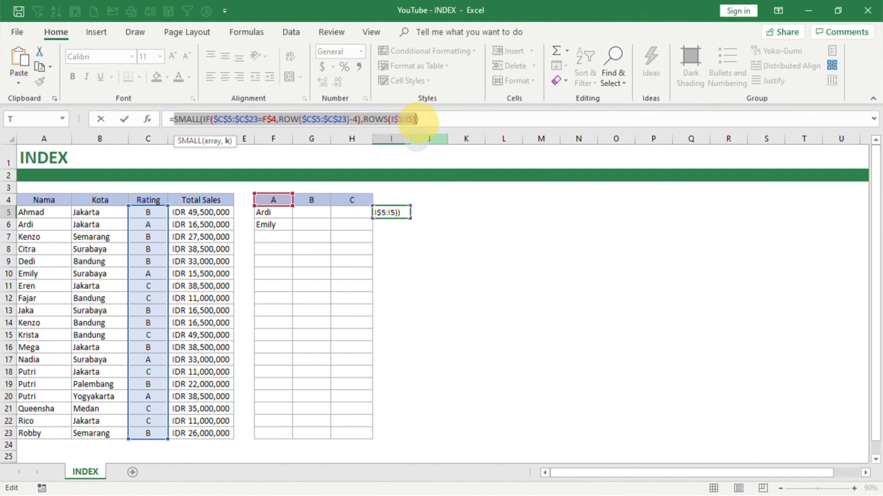
{"action": "key", "text": "Escape"}
Replace the row number 2 in the F5 INDEX formula with the copied SMALL expression, accept the parenthesis correction and enter it as an array formula.
{"action": "left_click", "coordinate": [269, 212]}
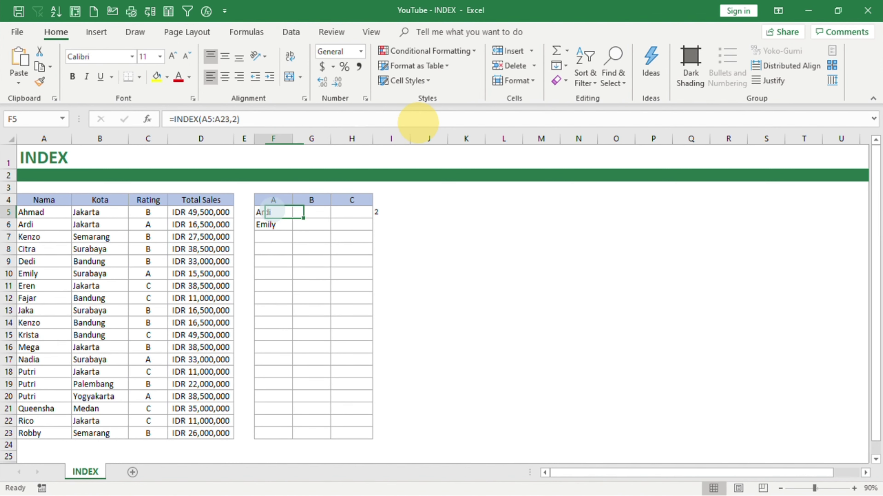
{"action": "left_click", "coordinate": [238, 120]}
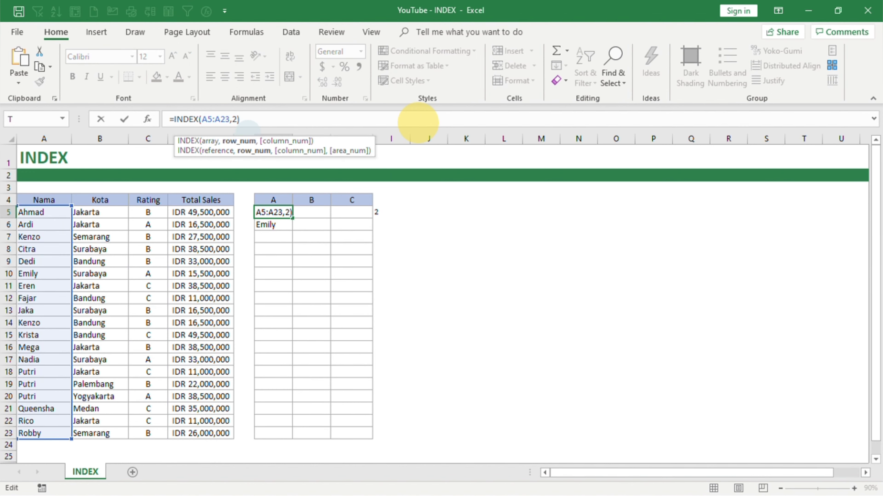
{"action": "key", "text": "BackSpace"}
{"action": "key", "text": "ctrl+v"}
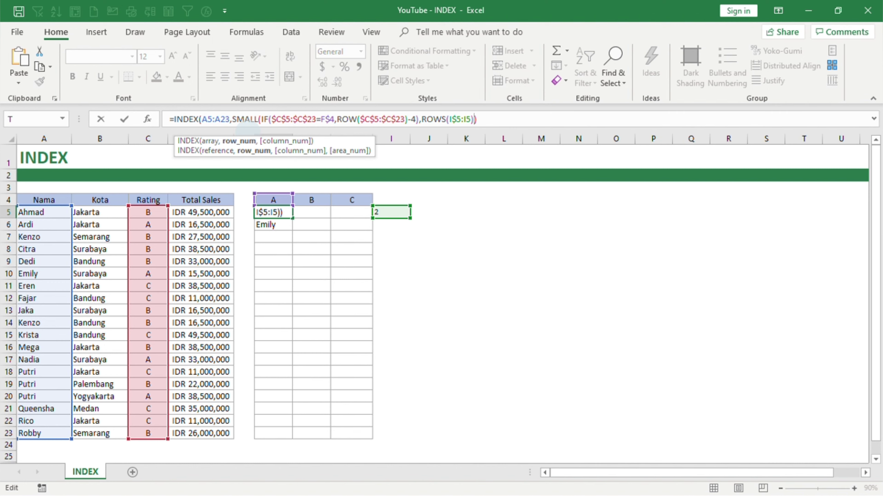
{"action": "key", "text": "Return"}
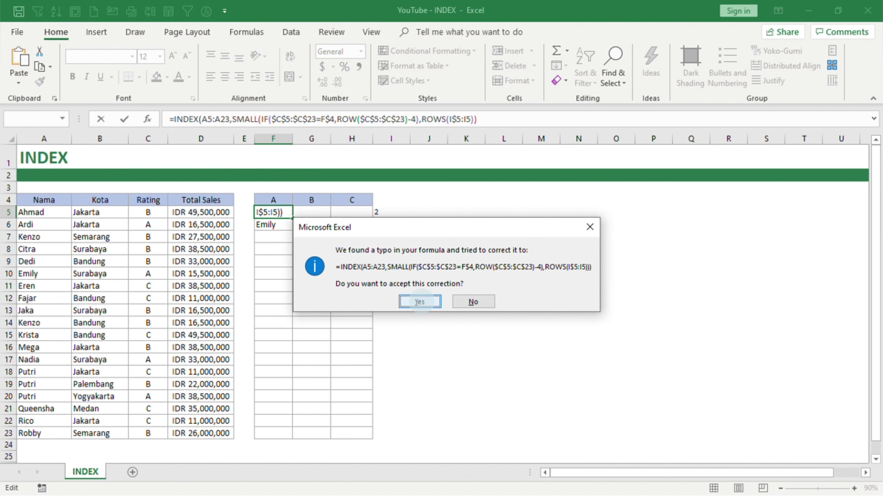
{"action": "left_click", "coordinate": [419, 301]}
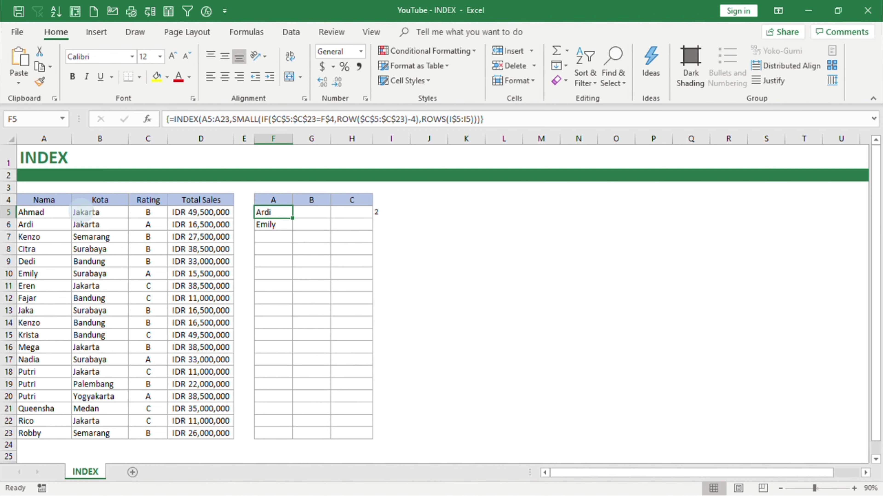
{"action": "left_click_drag", "start_coordinate": [53, 215], "coordinate": [31, 334]}
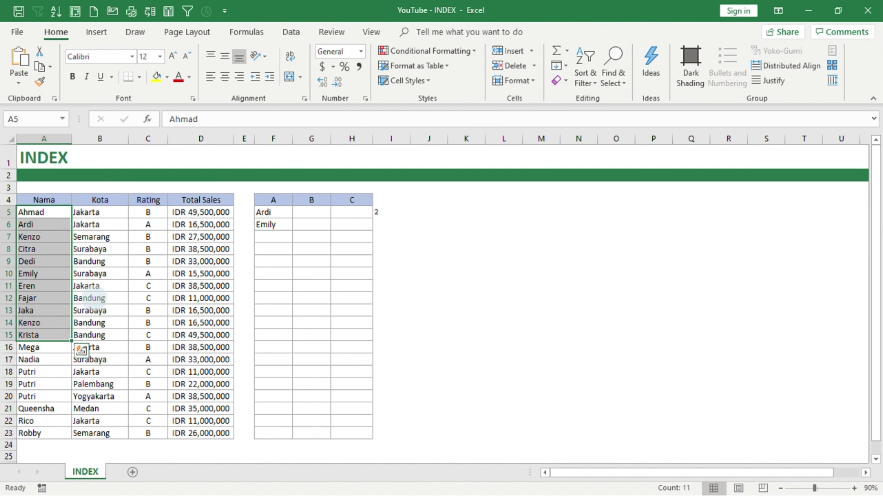
{"action": "left_click", "coordinate": [38, 224]}
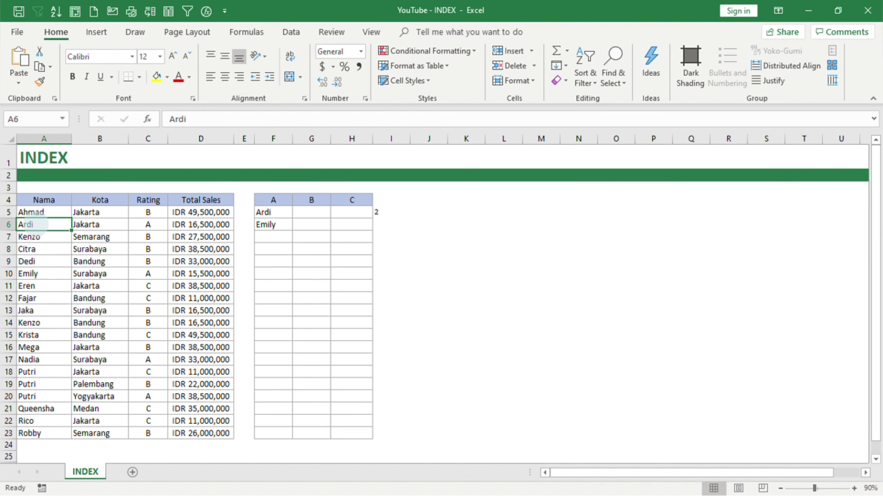
{"action": "left_click", "coordinate": [148, 224]}
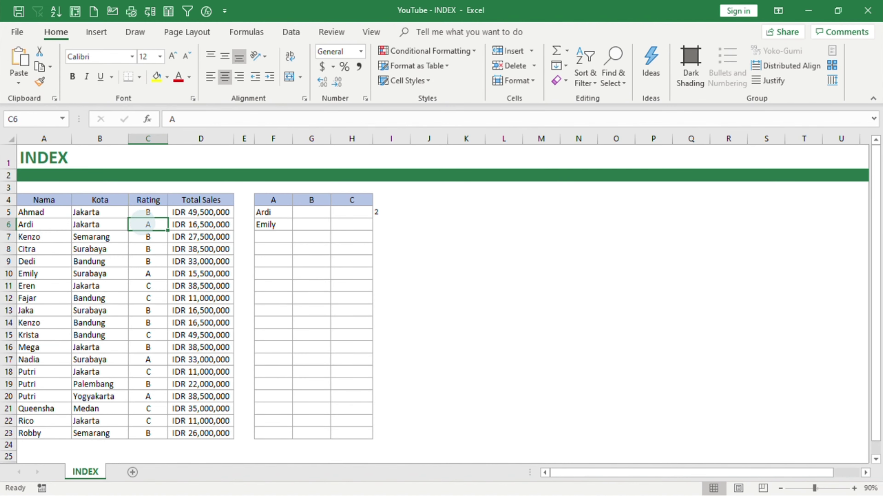
{"action": "left_click", "coordinate": [9, 224]}
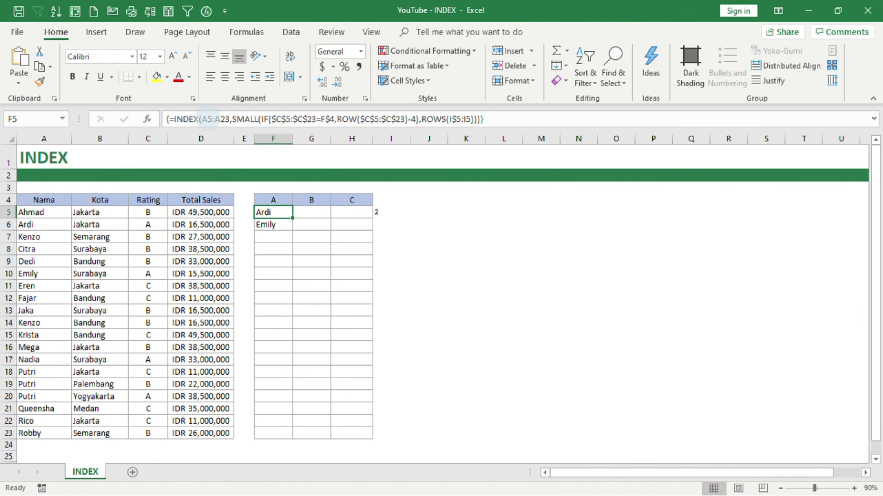
Make the INDEX array range in F5 absolute as $A$5:$A$23 and enter the formula as an array formula.
{"action": "left_click", "coordinate": [208, 118]}
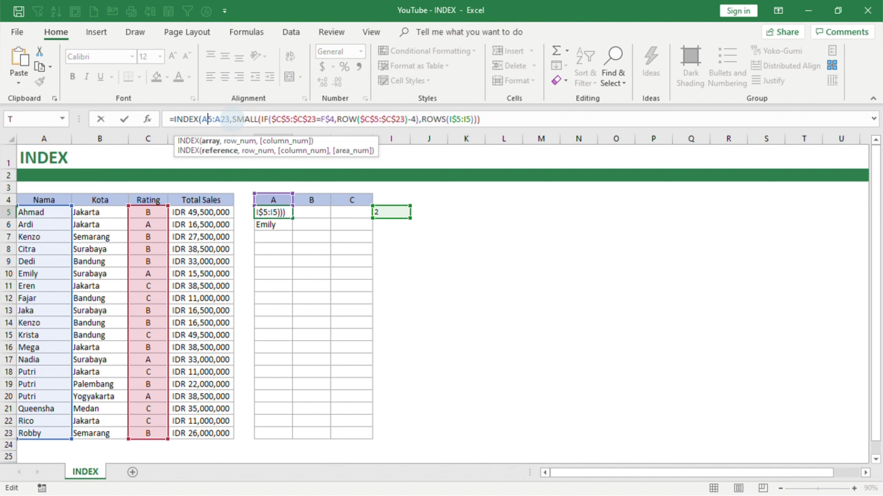
{"action": "mouse_move", "coordinate": [230, 119]}
{"action": "left_mouse_down"}
{"action": "mouse_move", "coordinate": [197, 119]}
{"action": "mouse_move", "coordinate": [230, 118]}
{"action": "left_mouse_up"}
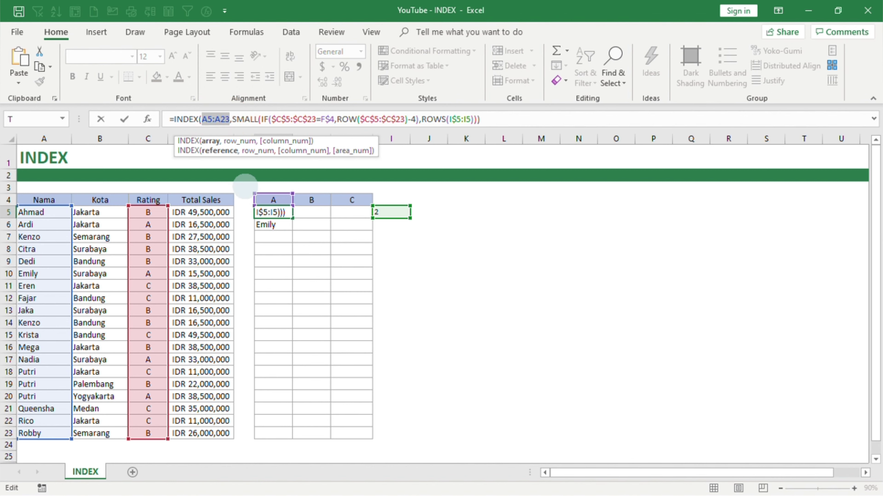
{"action": "key", "text": "F4"}
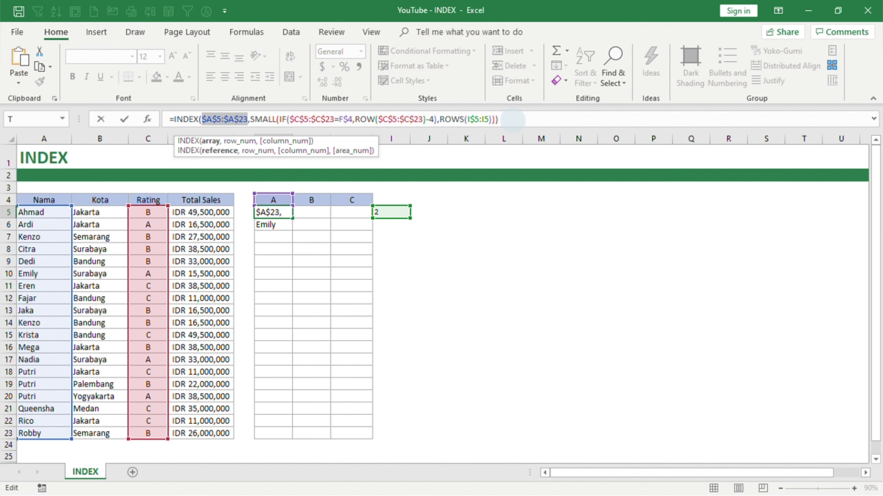
{"action": "left_click", "coordinate": [511, 119]}
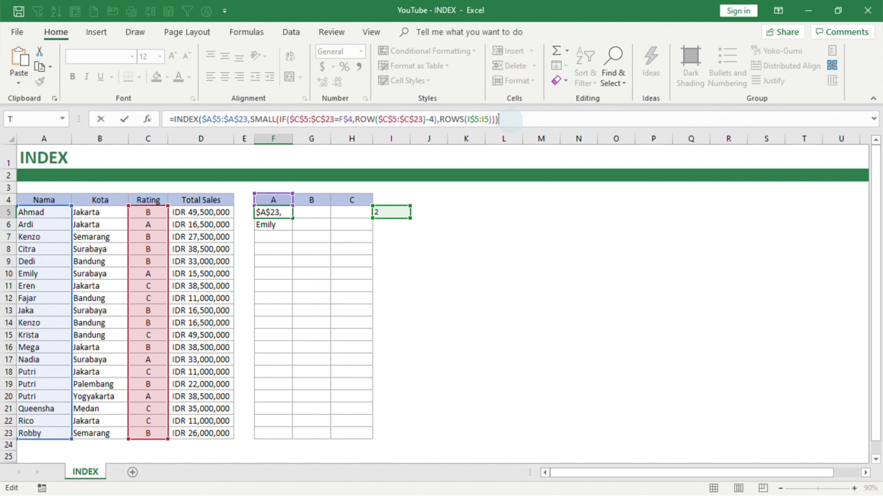
{"action": "key", "text": "ctrl+shift+Return"}
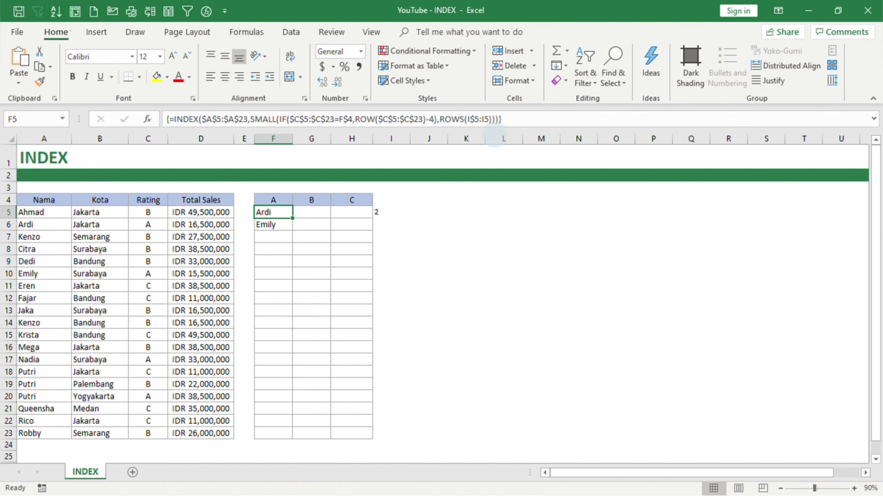
Fill the F5 array formula down the rating A column through F23.
{"action": "left_click_drag", "start_coordinate": [292, 217], "coordinate": [291, 240]}
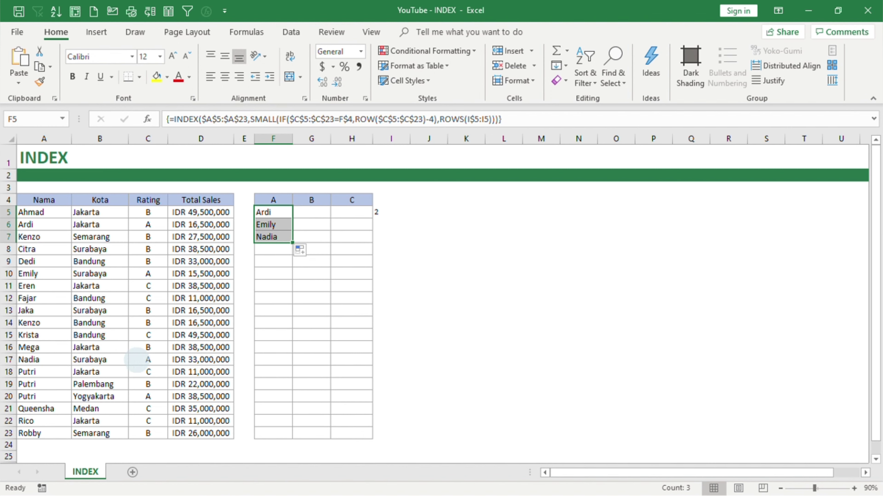
{"action": "left_click_drag", "start_coordinate": [292, 242], "coordinate": [292, 258]}
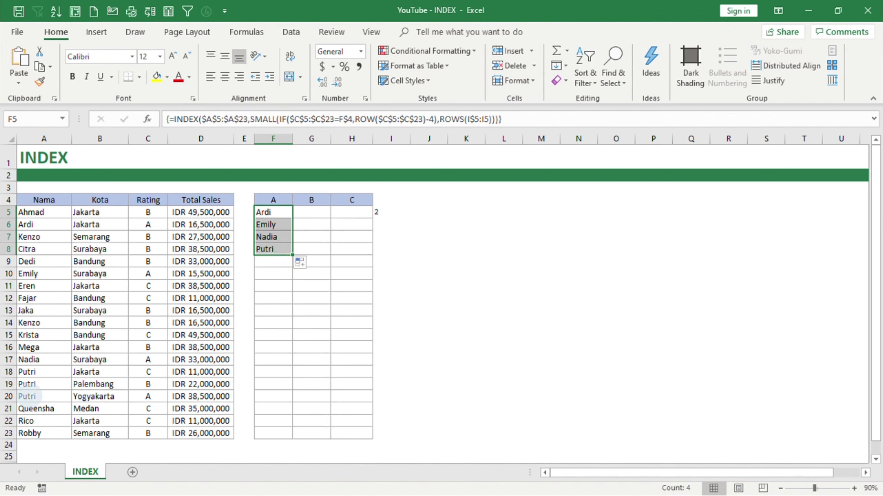
{"action": "left_click_drag", "start_coordinate": [292, 255], "coordinate": [283, 436]}
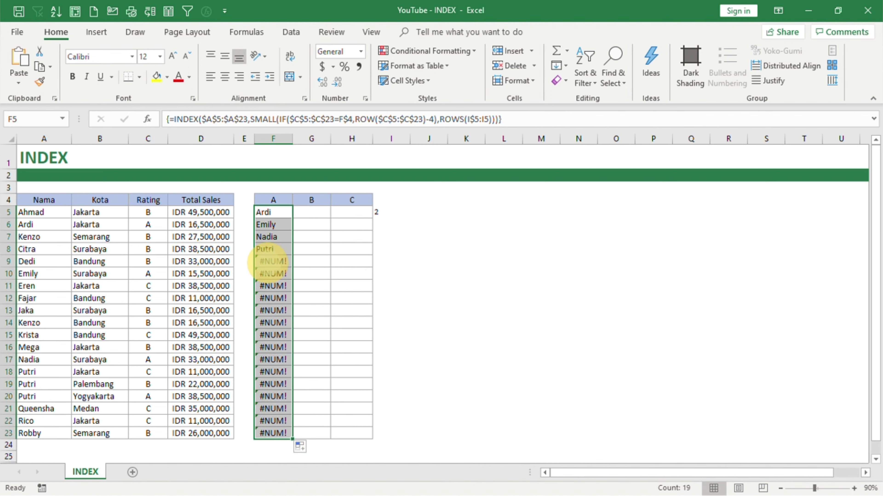
Wrap the F9 INDEX formula in IFERROR with "" as the error value and enter it as an array formula.
{"action": "left_click", "coordinate": [273, 261]}
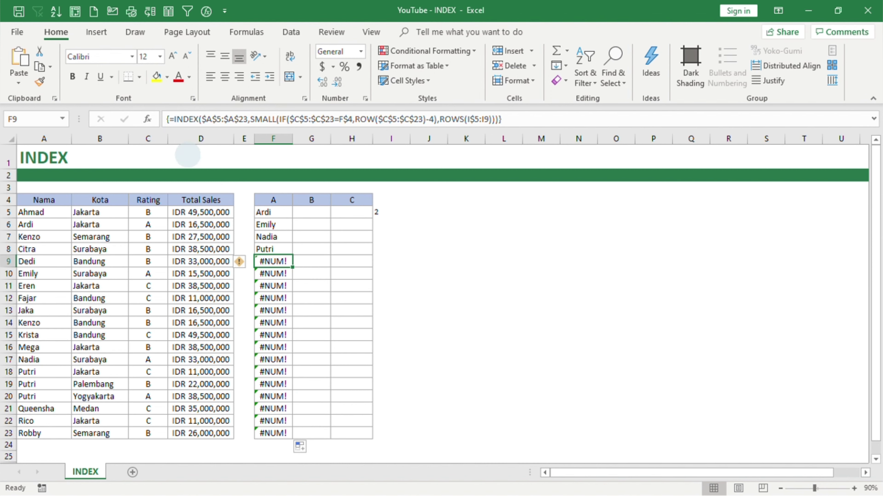
{"action": "left_click", "coordinate": [174, 119]}
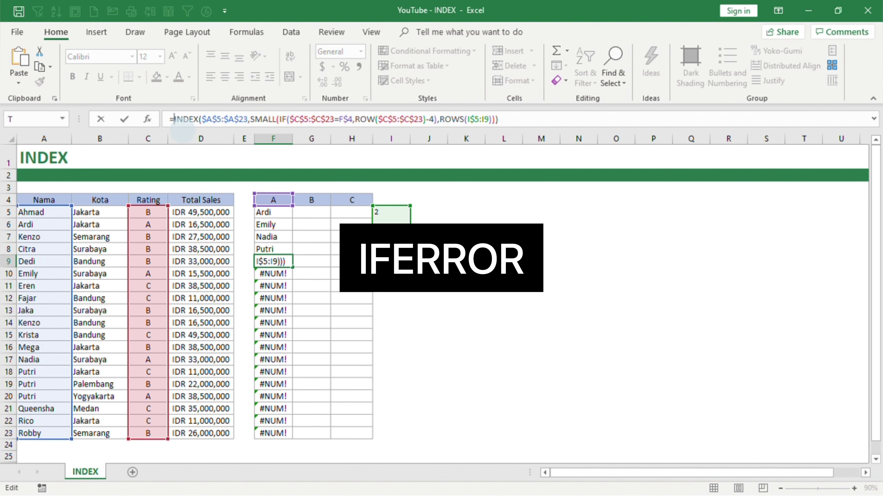
{"action": "type", "text": "iferror"}
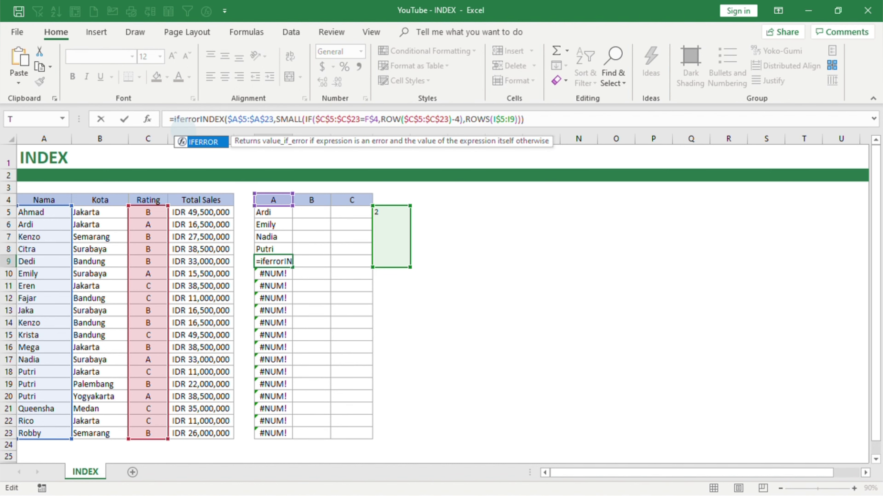
{"action": "type", "text": "("}
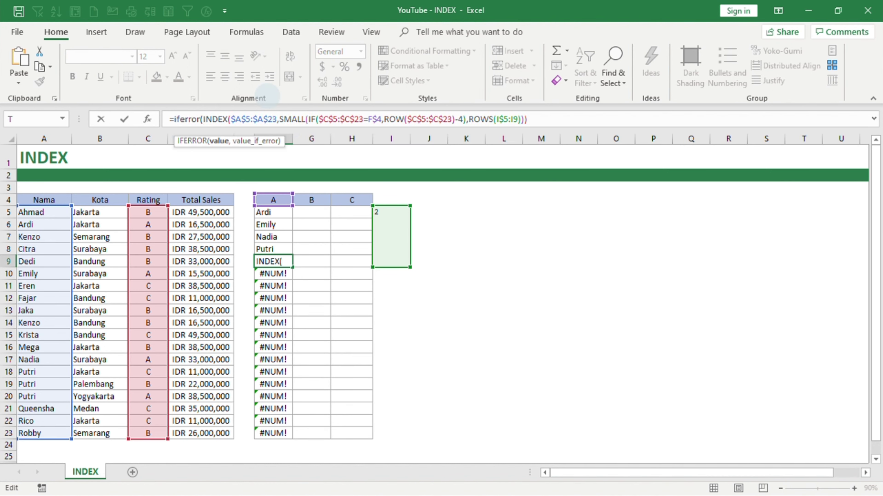
{"action": "left_click", "coordinate": [552, 119]}
{"action": "type", "text": ",\"\""}
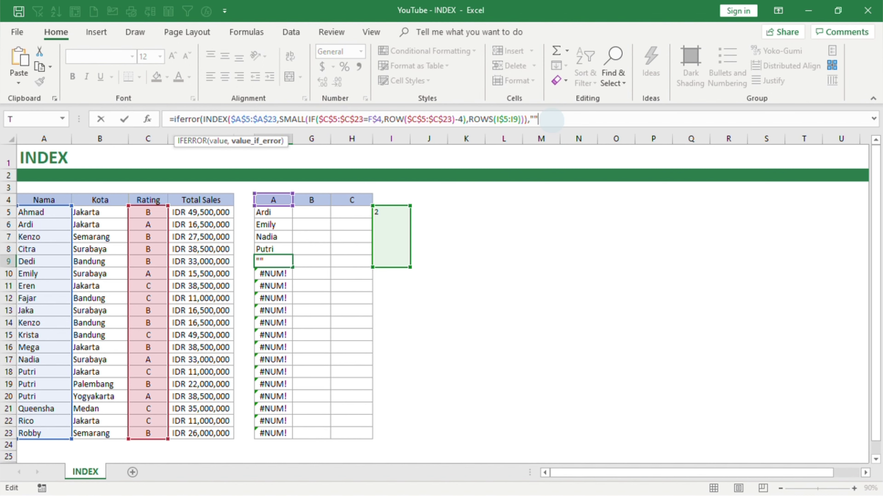
{"action": "type", "text": ")"}
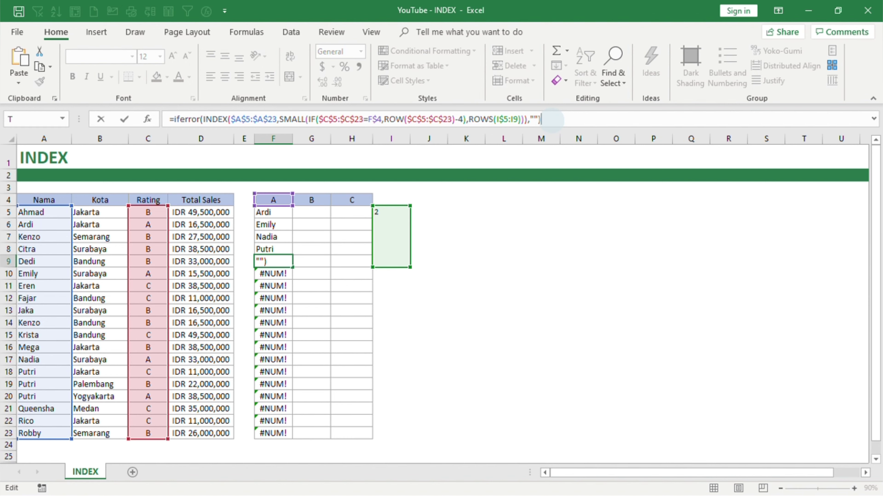
{"action": "key", "text": "ctrl+shift+Return"}
Wrap the F5 INDEX formula in IFERROR with "" as the error value, enter it as an array formula and fill it down to F23.
{"action": "left_click", "coordinate": [273, 210]}
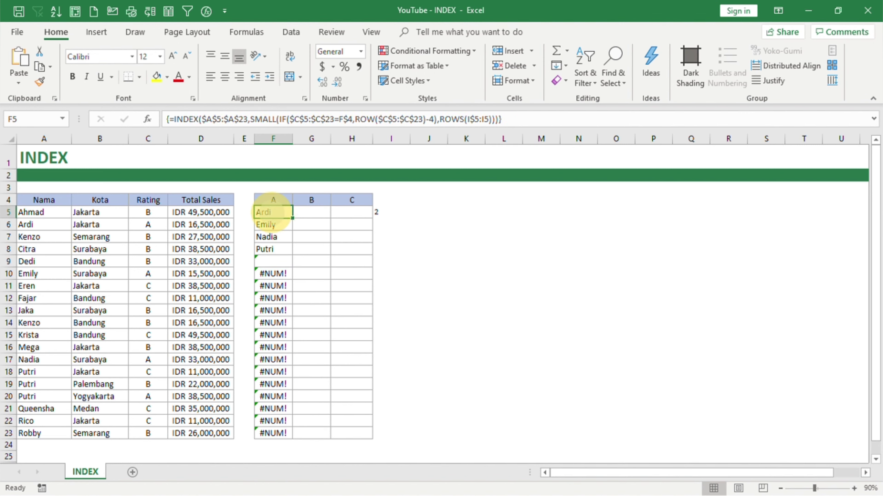
{"action": "left_click", "coordinate": [172, 119]}
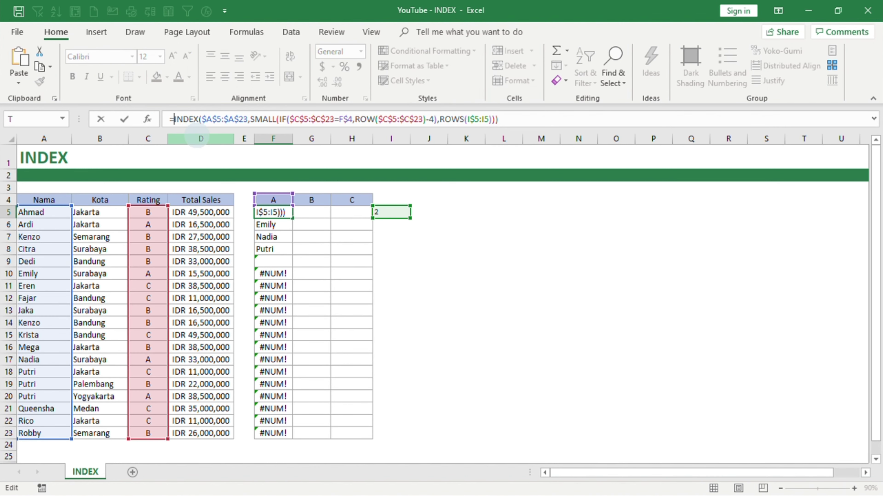
{"action": "type", "text": "iferror("}
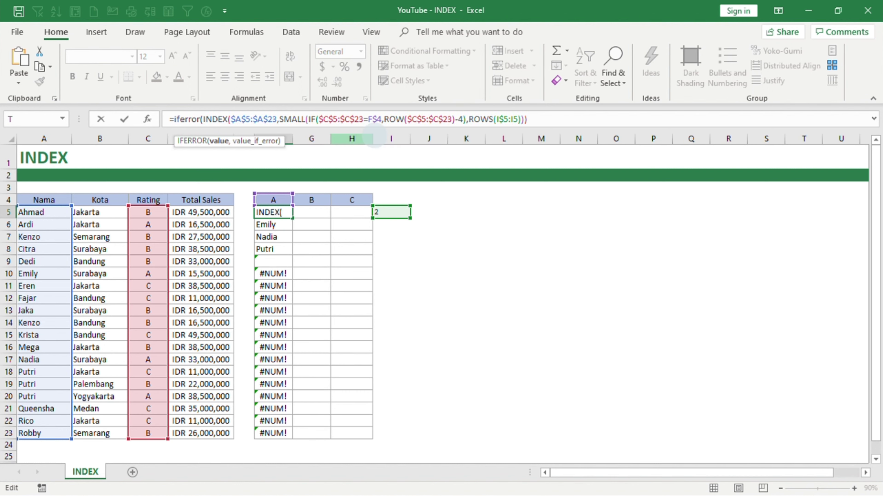
{"action": "left_click", "coordinate": [586, 117]}
{"action": "type", "text": ","}
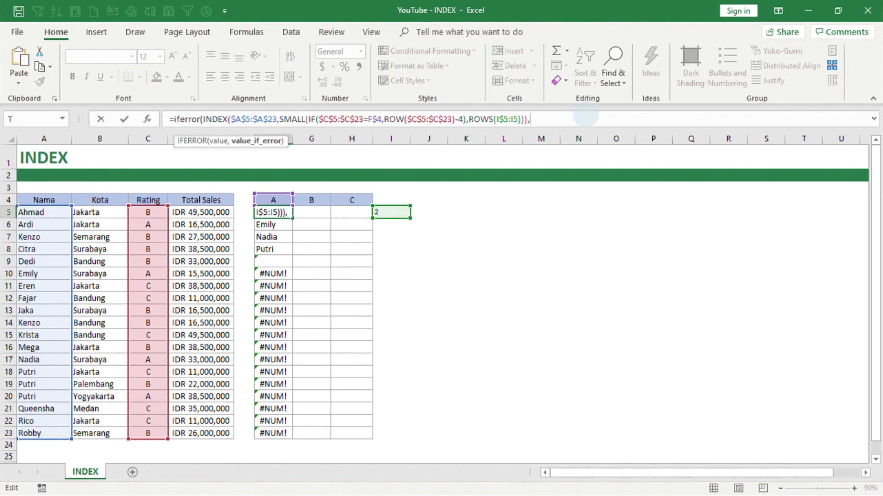
{"action": "type", "text": "\"\")"}
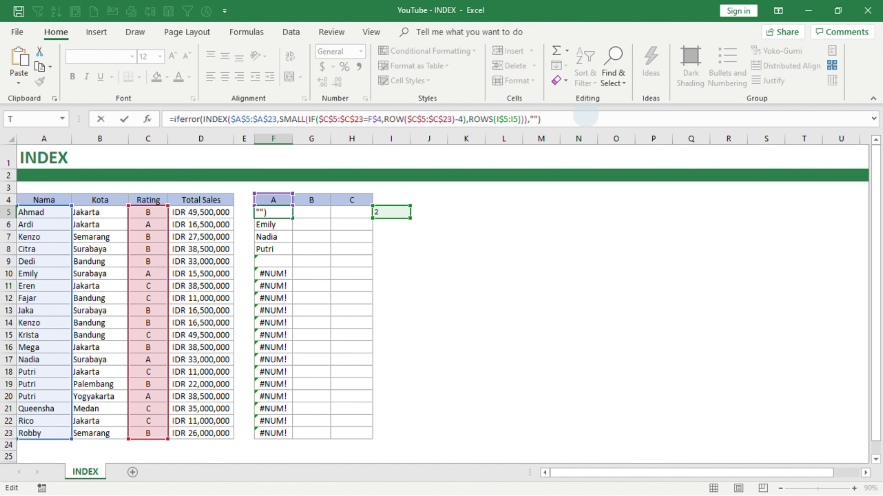
{"action": "key", "text": "ctrl+shift+Return"}
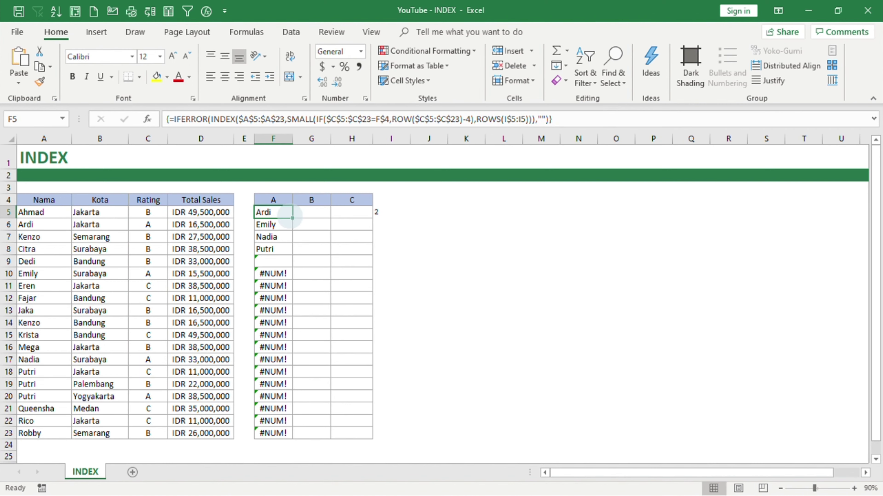
{"action": "left_click_drag", "start_coordinate": [292, 218], "coordinate": [298, 433]}
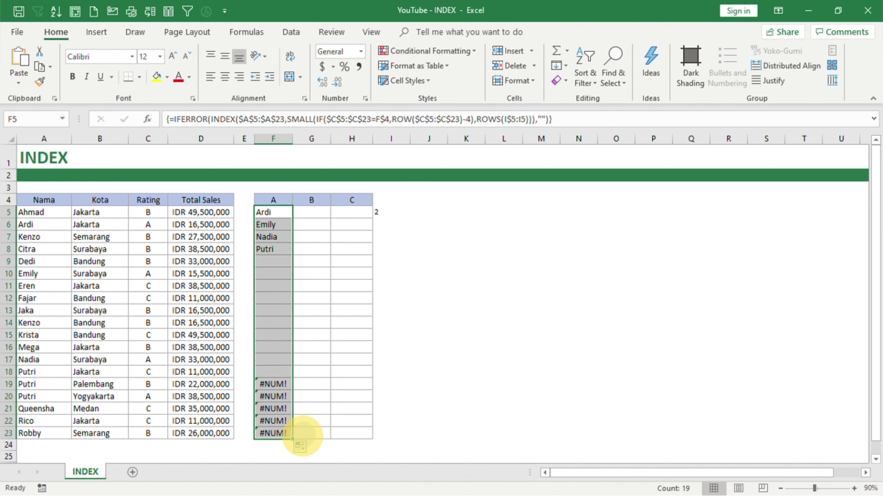
Clear the helper SMALL formula from cell I5.
{"action": "left_click", "coordinate": [391, 211]}
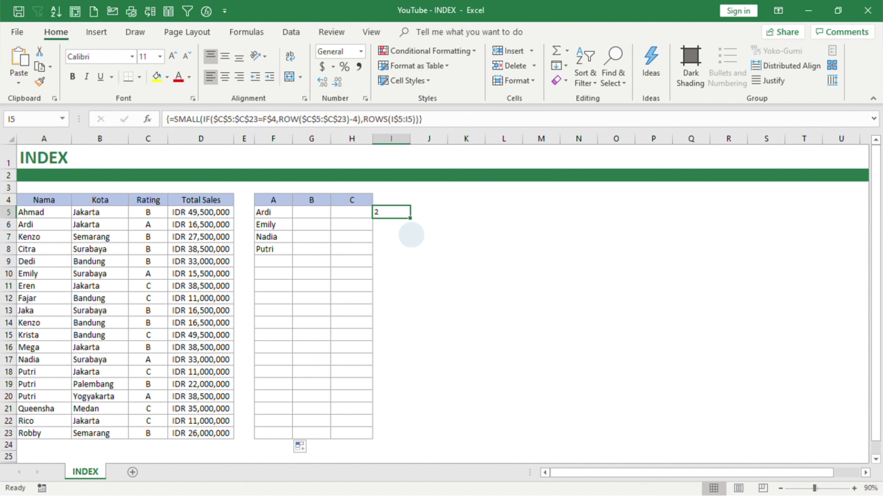
{"action": "key", "text": "Delete"}
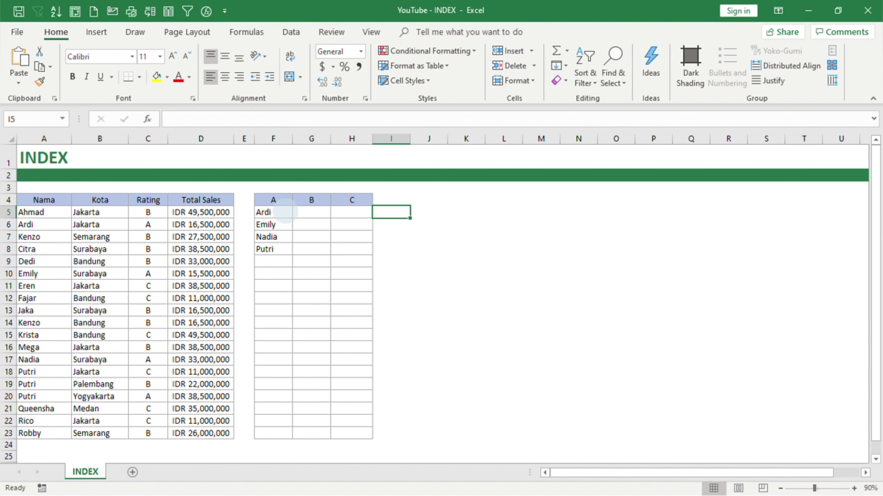
Fill the F5 IFERROR array formula across the rating B and C columns and down through H23.
{"action": "left_click", "coordinate": [280, 209]}
{"action": "left_click", "coordinate": [281, 248]}
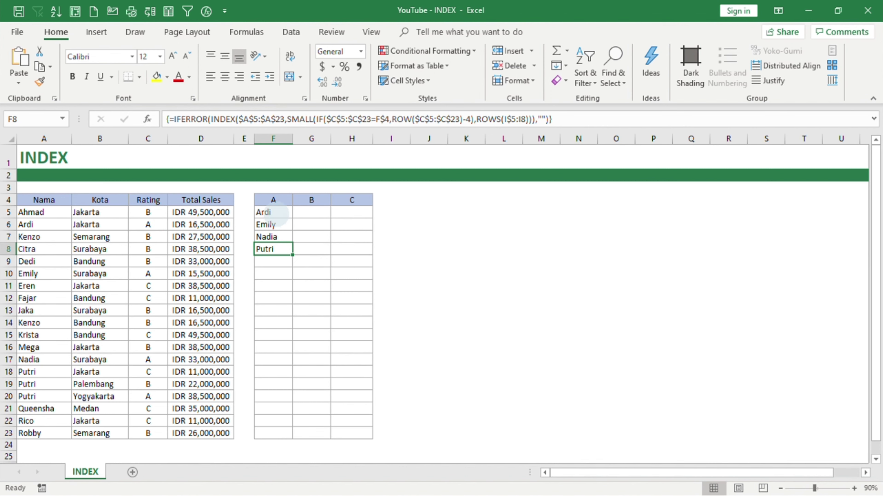
{"action": "left_click", "coordinate": [278, 212]}
{"action": "left_click_drag", "start_coordinate": [293, 218], "coordinate": [368, 436]}
{"action": "left_click", "coordinate": [302, 212]}
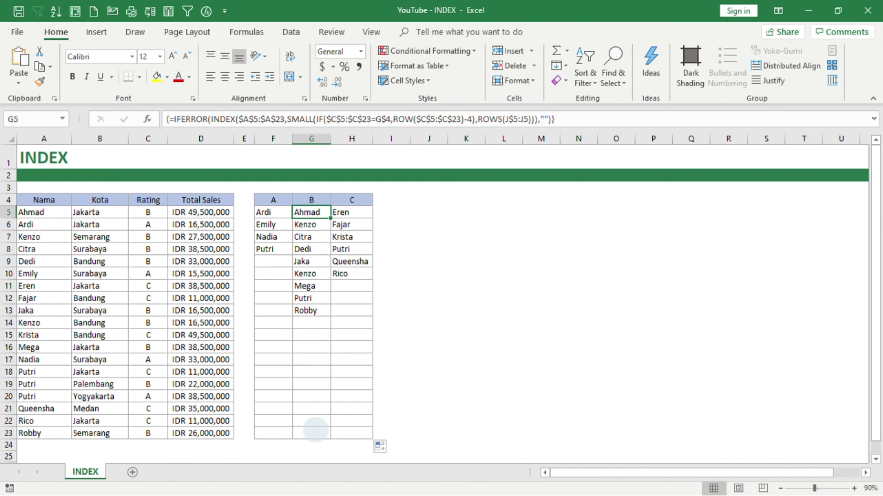
{"action": "left_click", "coordinate": [149, 285]}
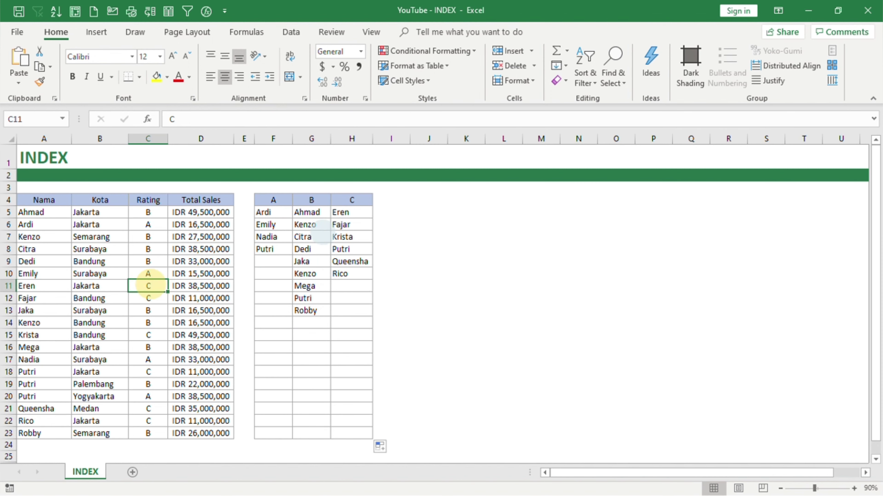
{"action": "left_click", "coordinate": [351, 212]}
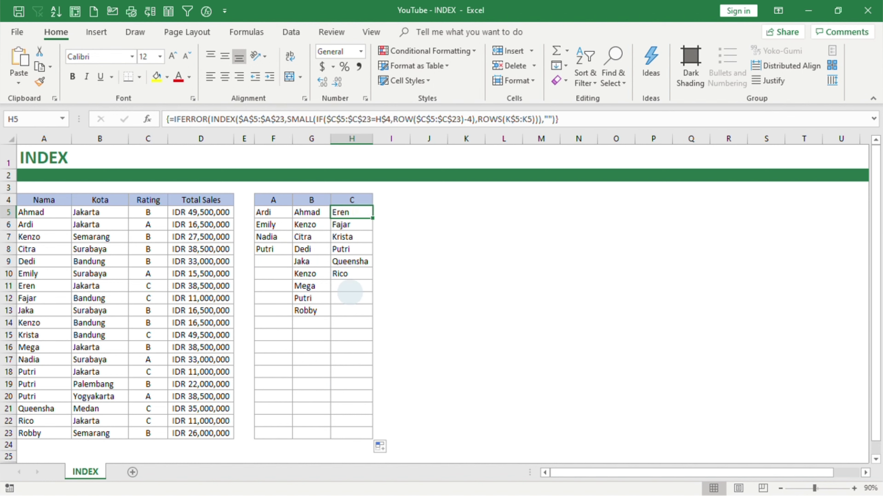